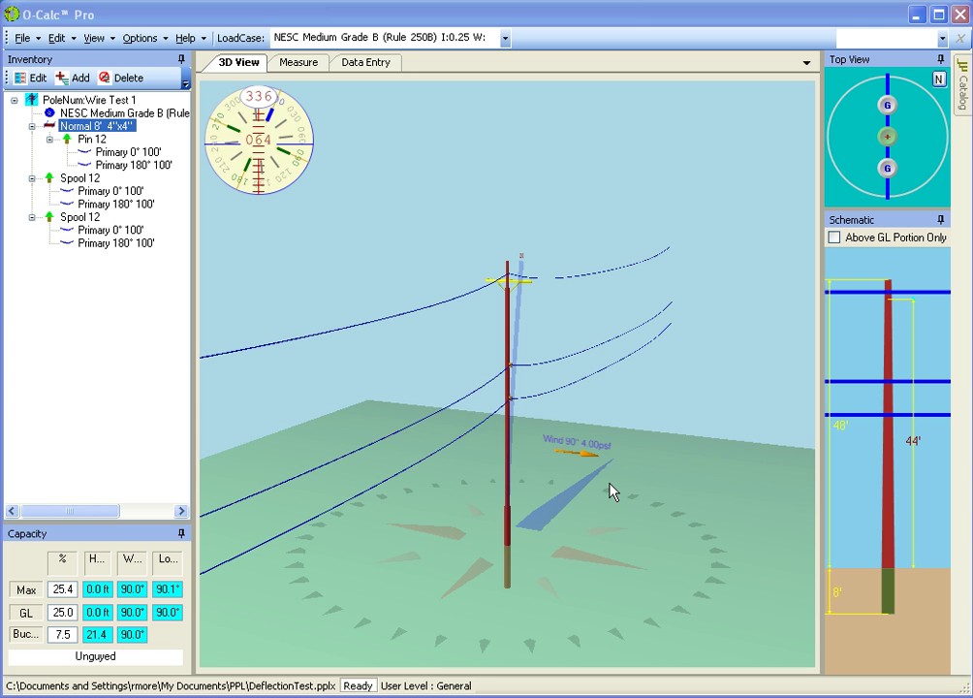
Step: Orbit around the pole and zoom the 3D view in and out
drag(613, 492, 591, 513)
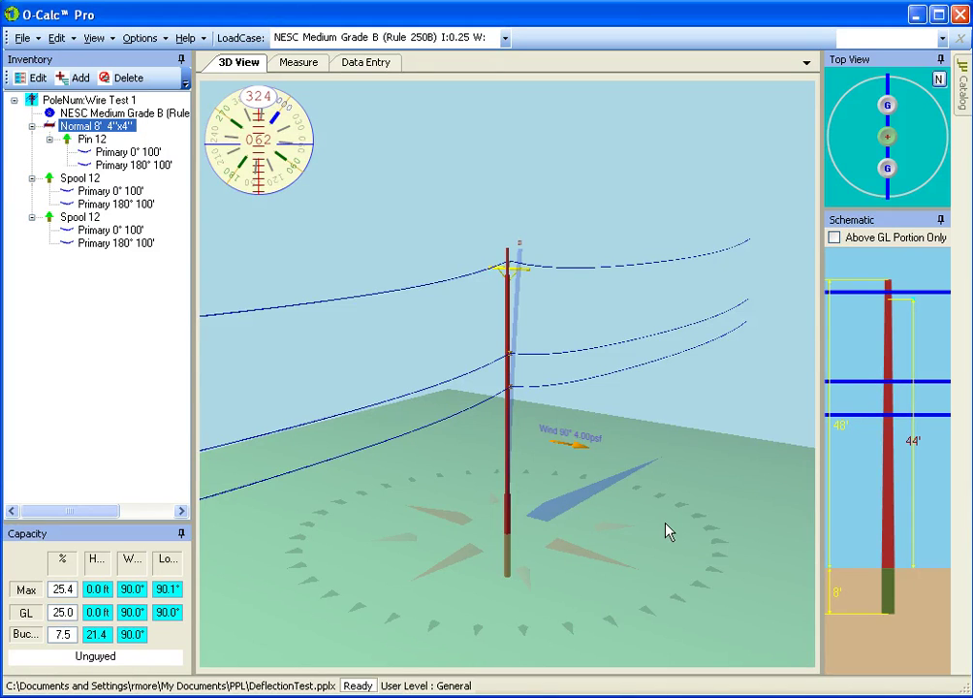
drag(666, 530, 703, 454)
scroll(514, 465, up, 5)
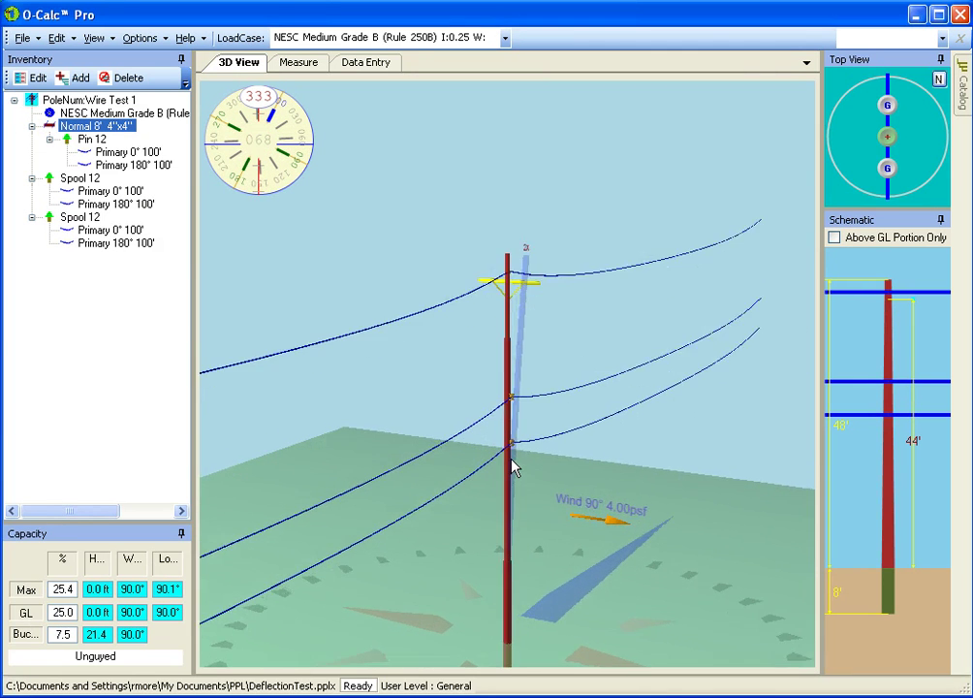
scroll(517, 468, down, 2)
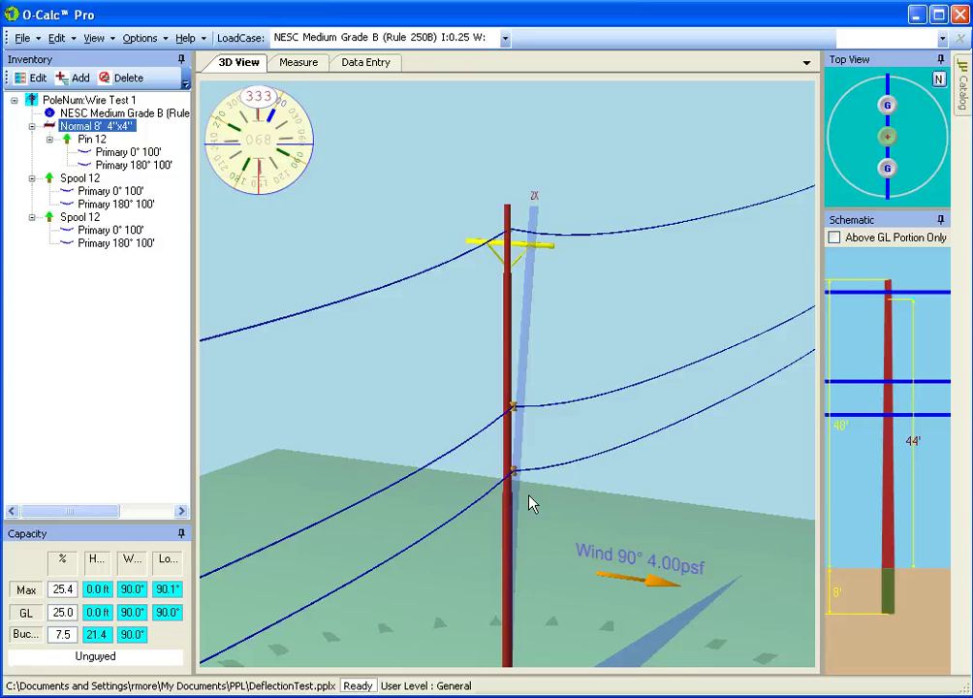
scroll(530, 501, up, 3)
scroll(531, 499, up, 2)
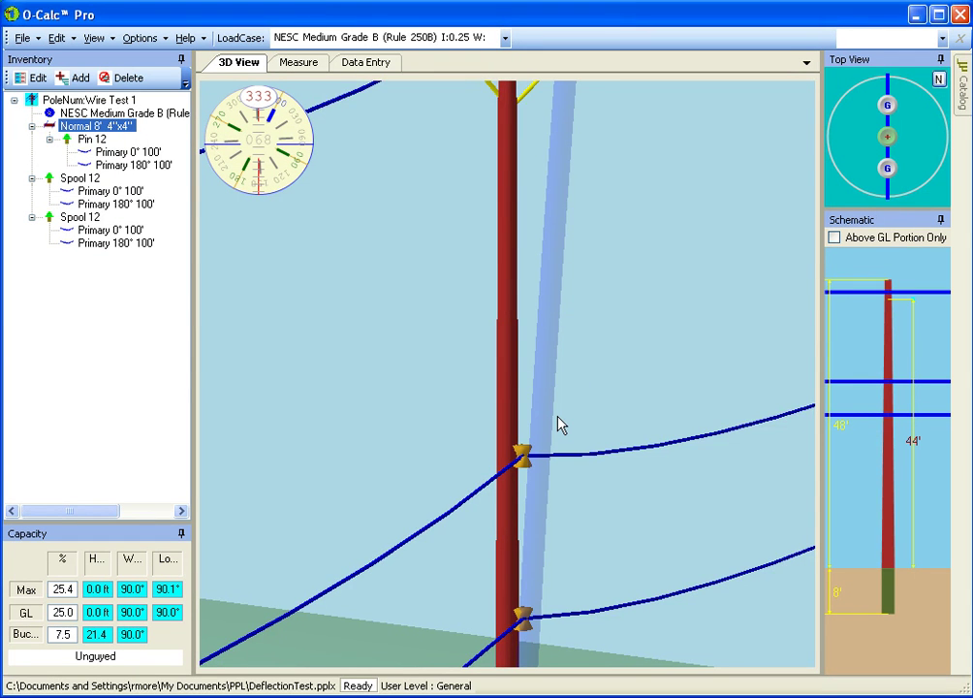
Step: Tilt up and fly the camera in close over the pole top, crossarm and 2X label
mouse_move(558, 422)
mouse_down()
mouse_move(558, 336)
mouse_move(583, 625)
mouse_up()
drag(438, 239, 436, 349)
scroll(432, 393, up, 5)
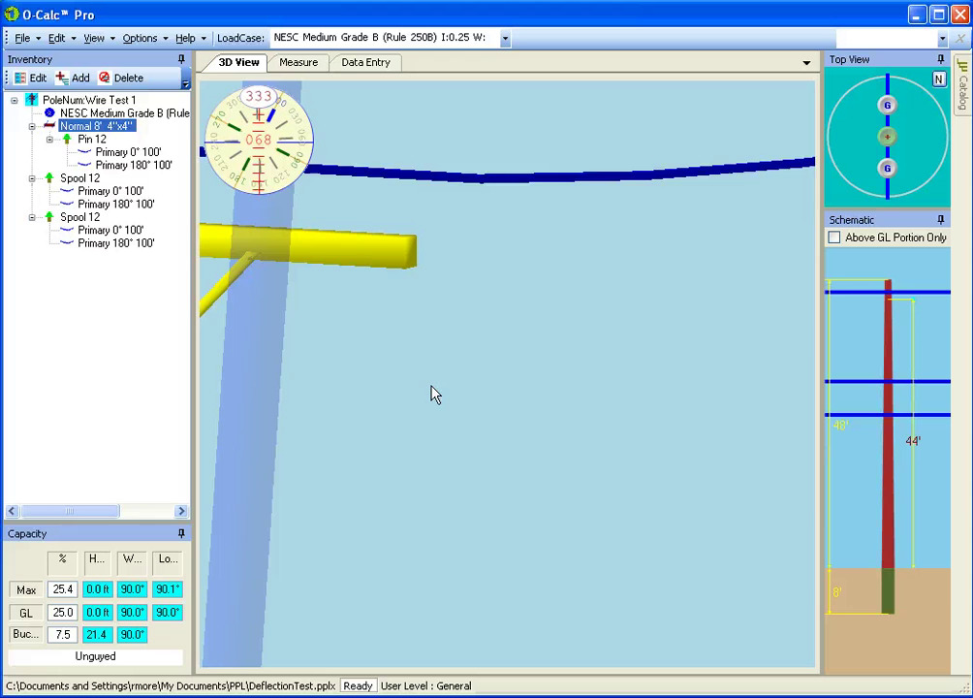
drag(326, 380, 308, 395)
drag(296, 464, 285, 462)
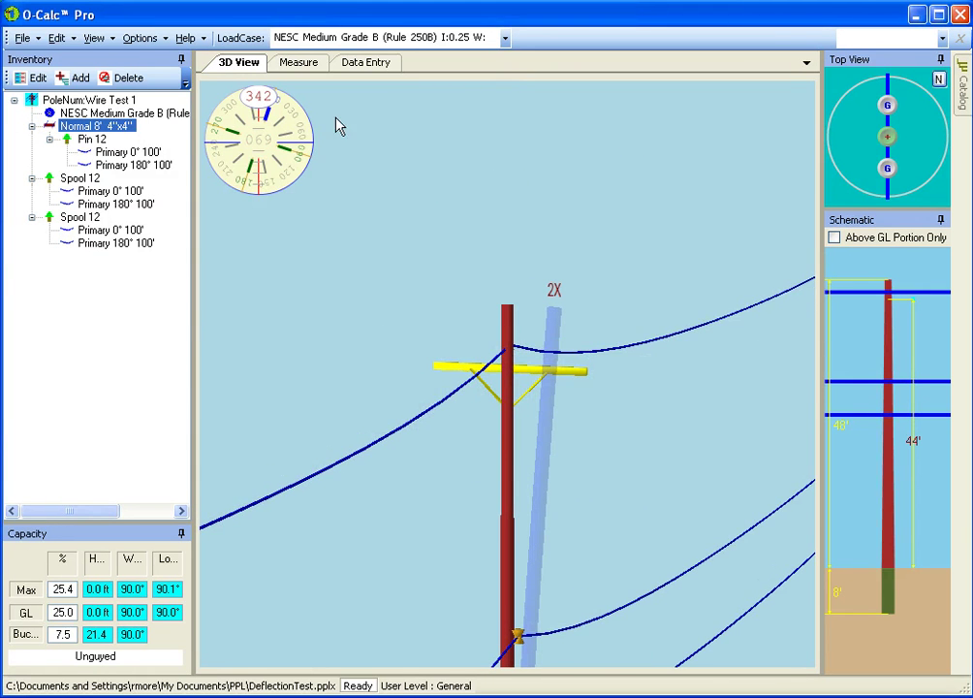
drag(533, 487, 521, 545)
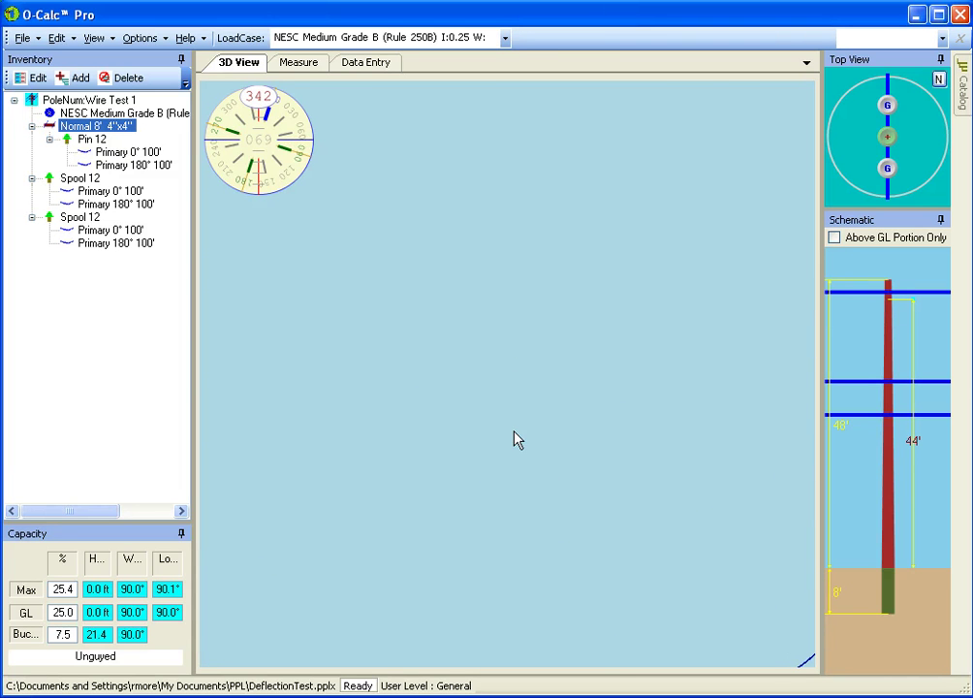
drag(517, 439, 512, 546)
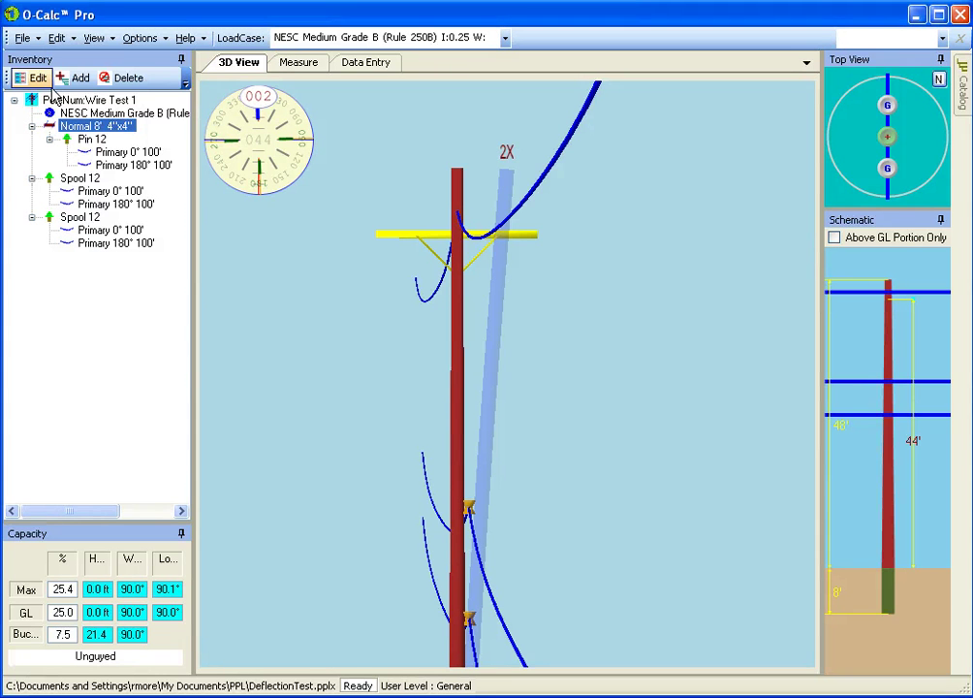
Step: Reset the 3D camera to its default position, then zoom and orbit slightly around the pole
click(94, 38)
mouse_move(133, 102)
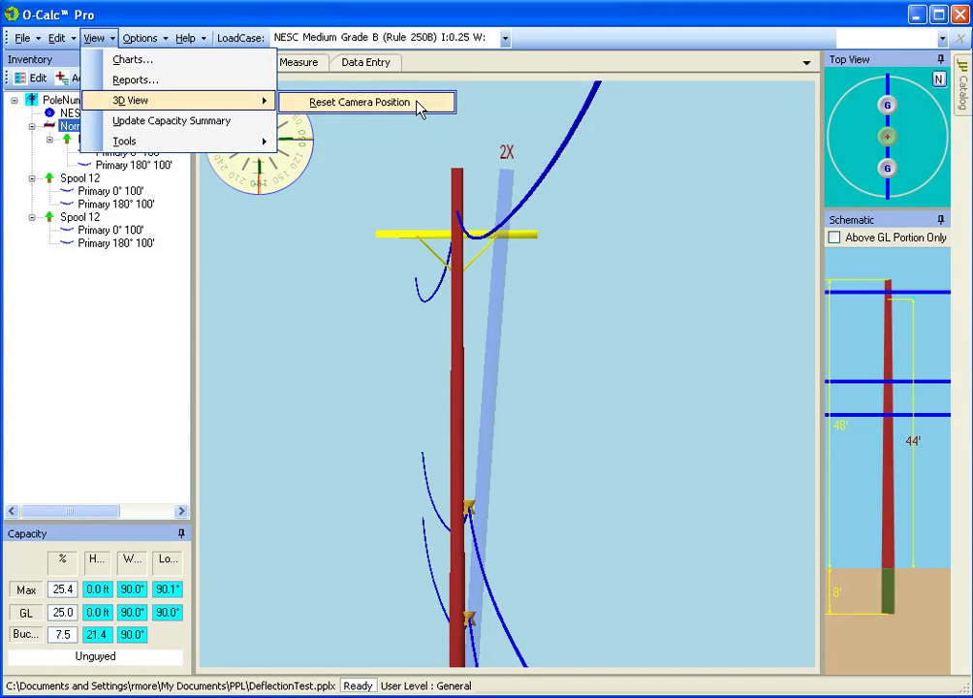
click(397, 101)
scroll(610, 431, up, 3)
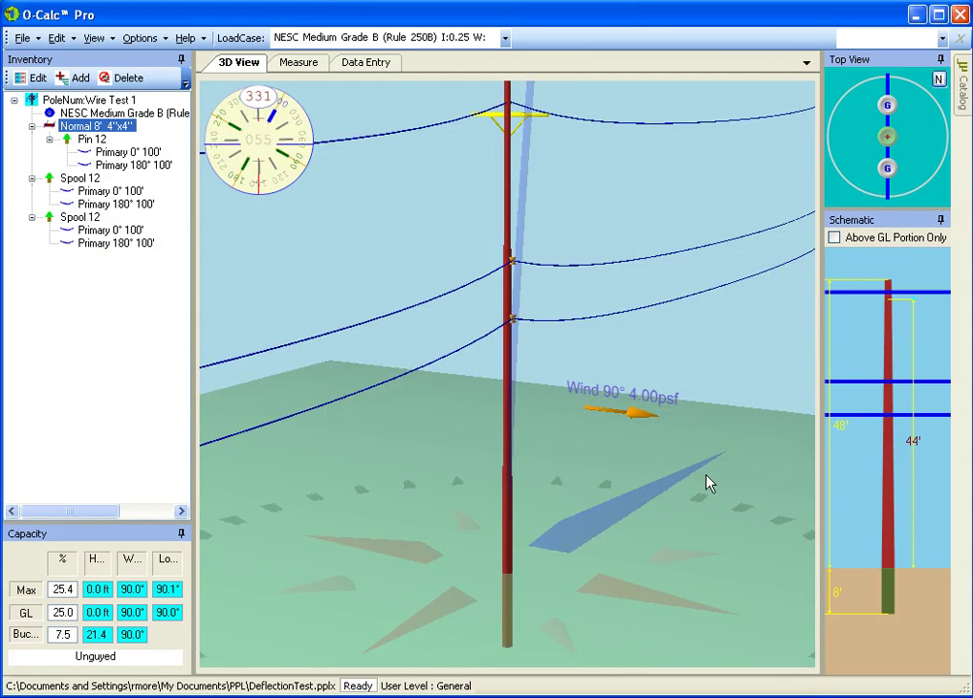
mouse_move(708, 482)
mouse_down()
mouse_move(521, 505)
mouse_move(422, 487)
mouse_move(603, 493)
mouse_move(761, 473)
mouse_move(722, 475)
mouse_up()
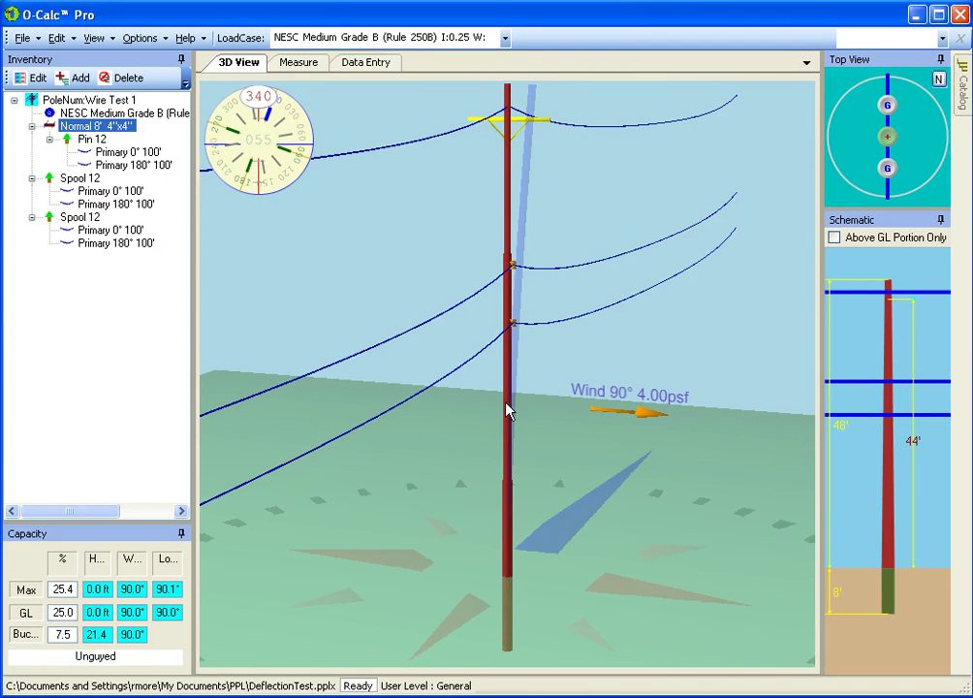
drag(509, 410, 598, 470)
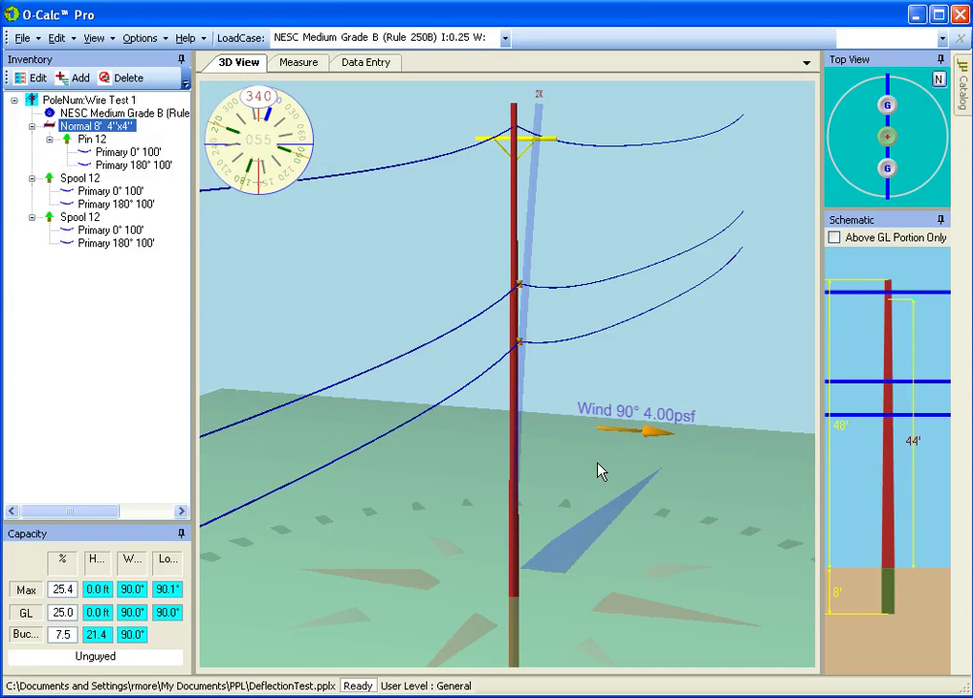
drag(598, 470, 581, 461)
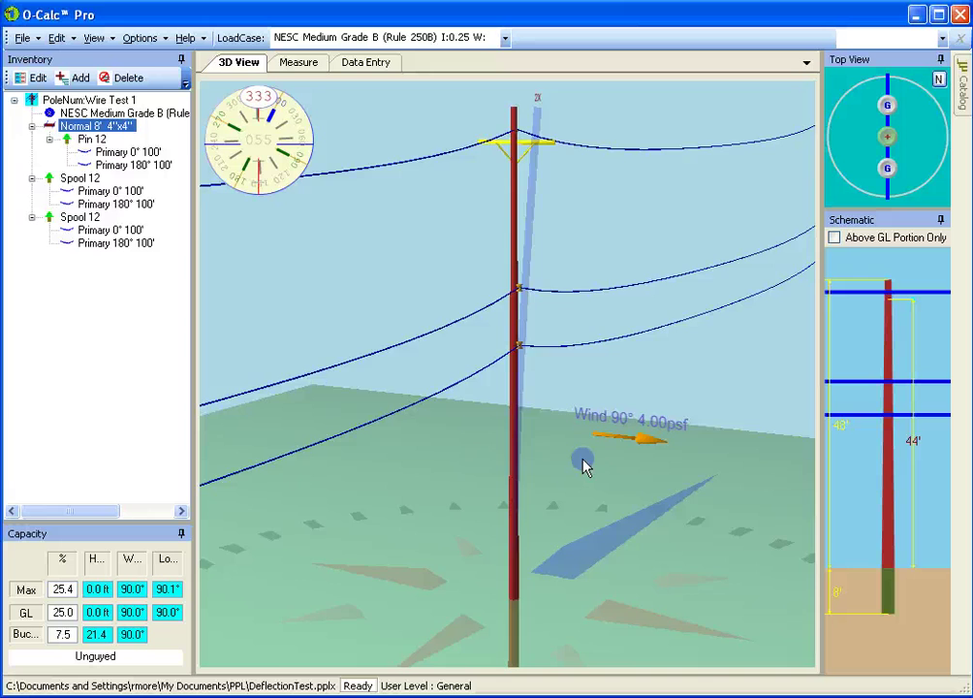
Step: Select the pole and crossarm, reselect pole Wire Test 1, and zoom in close beside its top
scroll(581, 463, up, 2)
drag(538, 167, 553, 206)
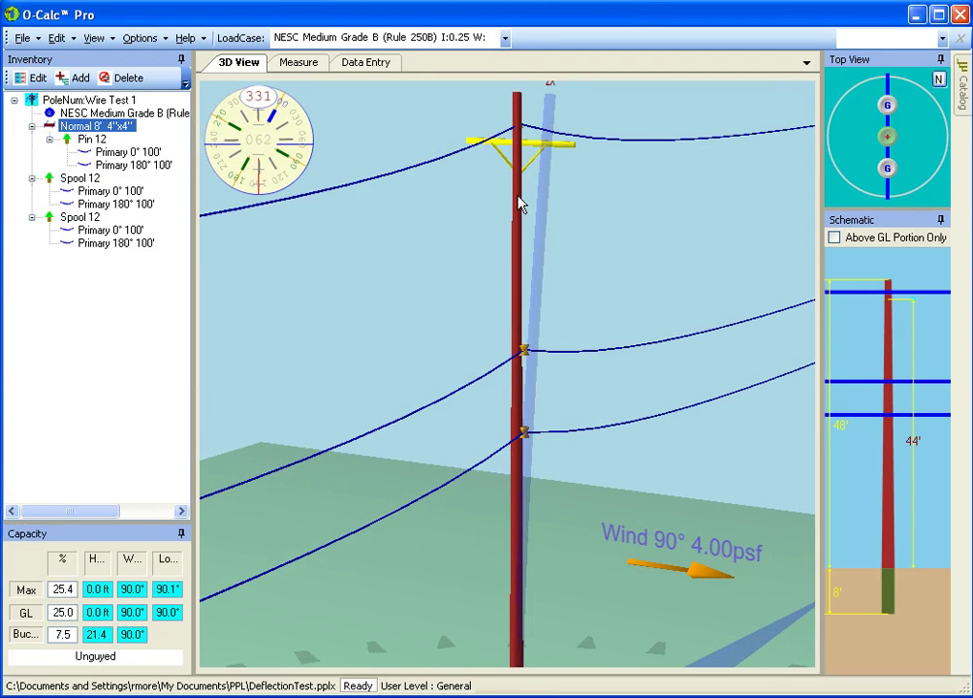
click(519, 205)
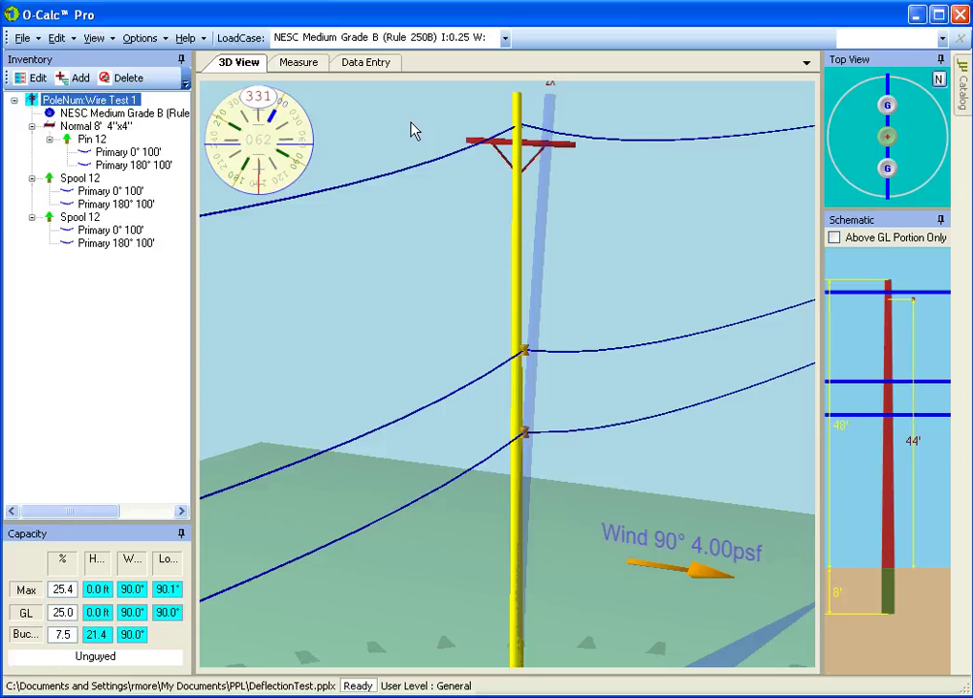
click(539, 152)
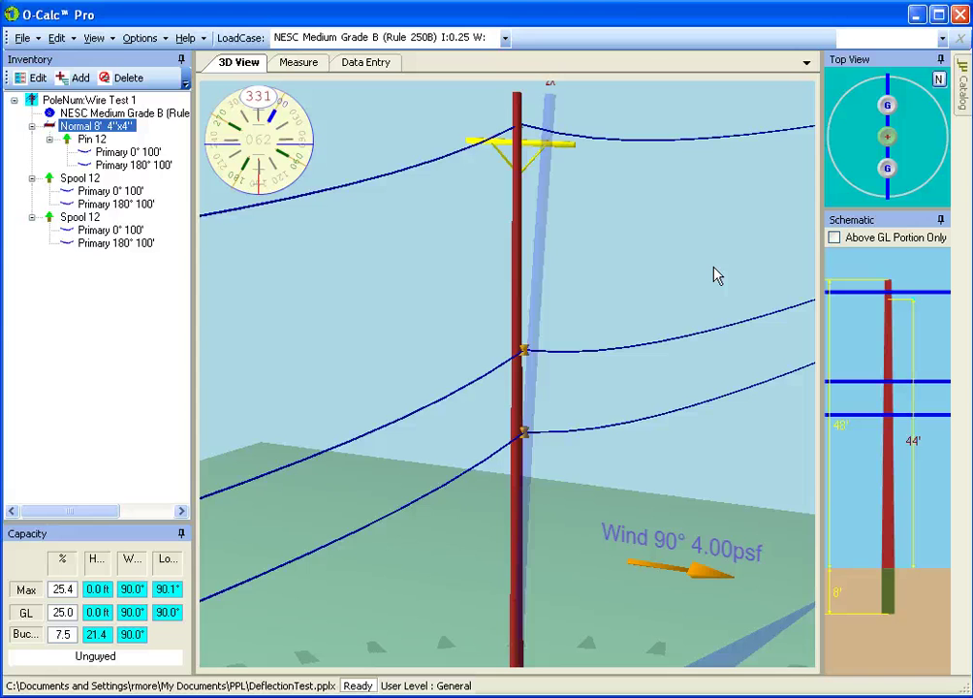
click(113, 101)
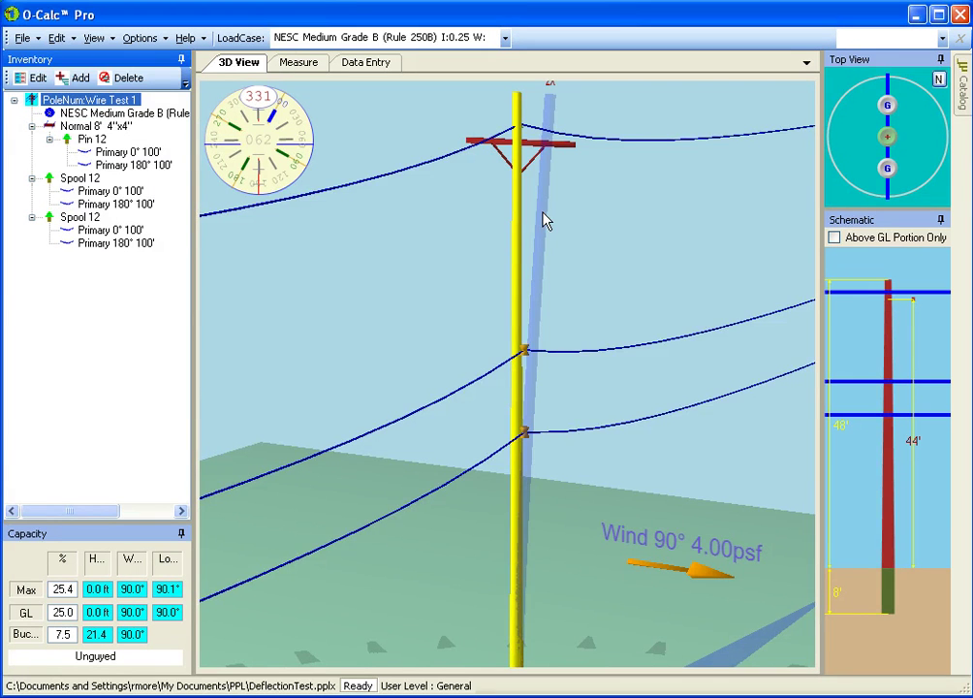
drag(543, 219, 521, 173)
scroll(541, 179, up, 2)
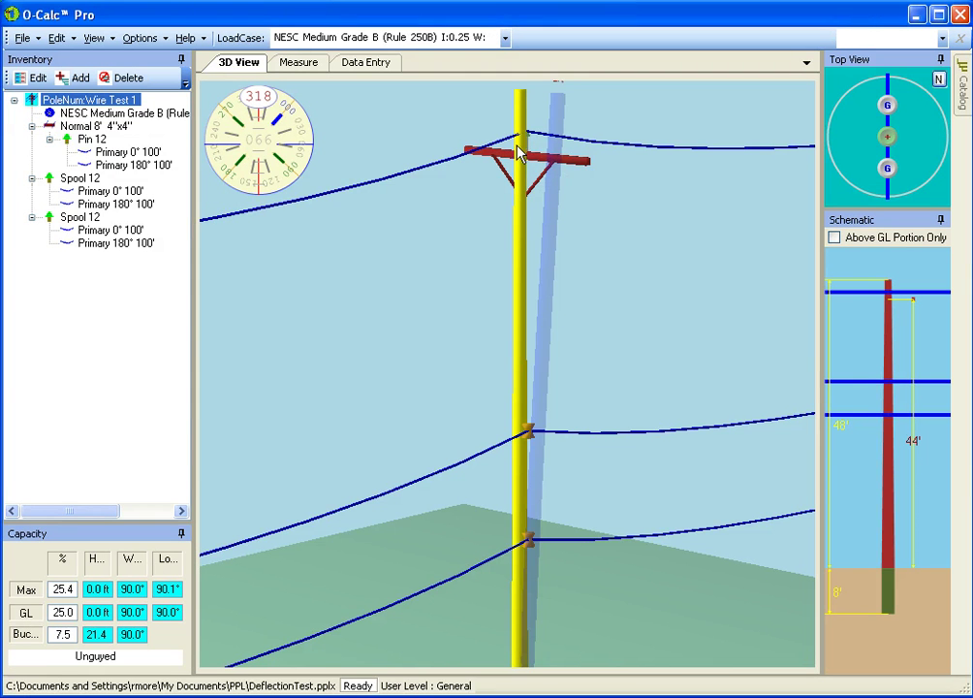
drag(552, 269, 419, 242)
scroll(582, 169, up, 5)
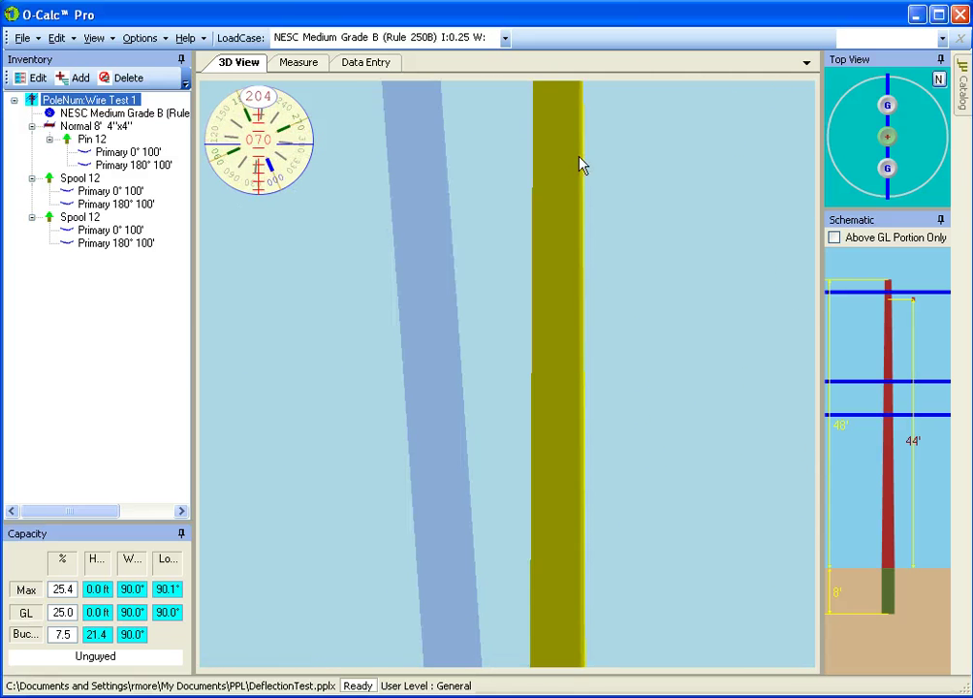
Step: Edit Pin 12 and set its horizontal offset to -10.25 in
drag(582, 159, 596, 120)
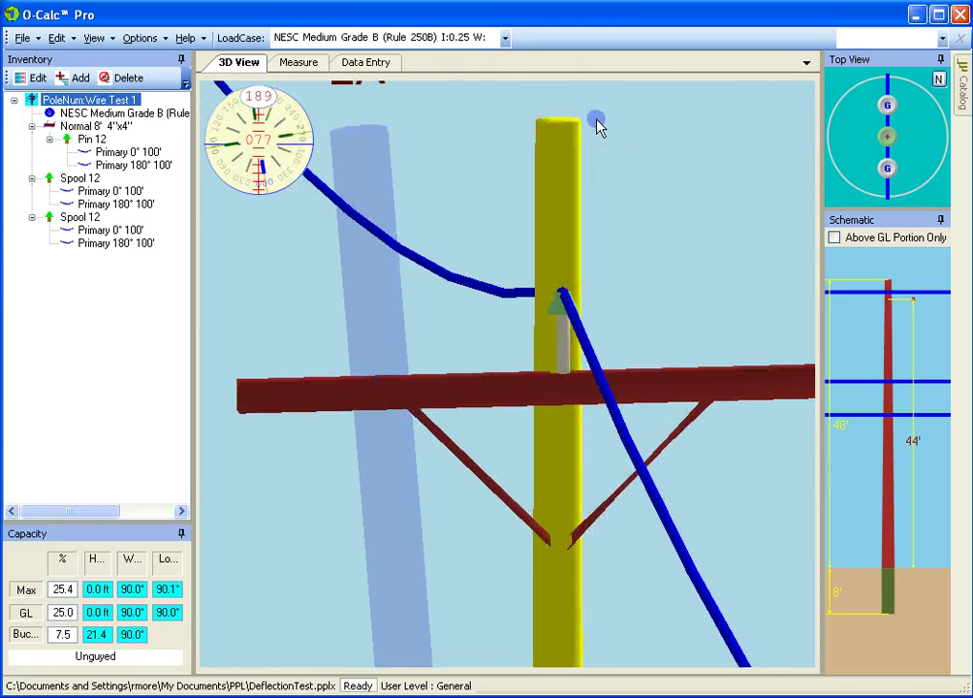
click(569, 355)
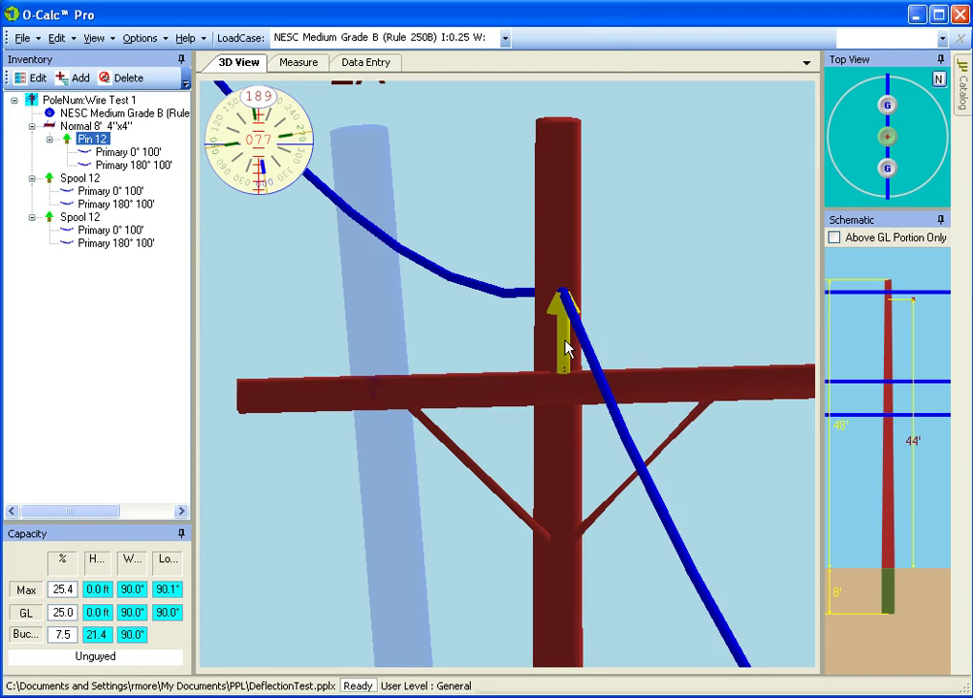
right_click(567, 346)
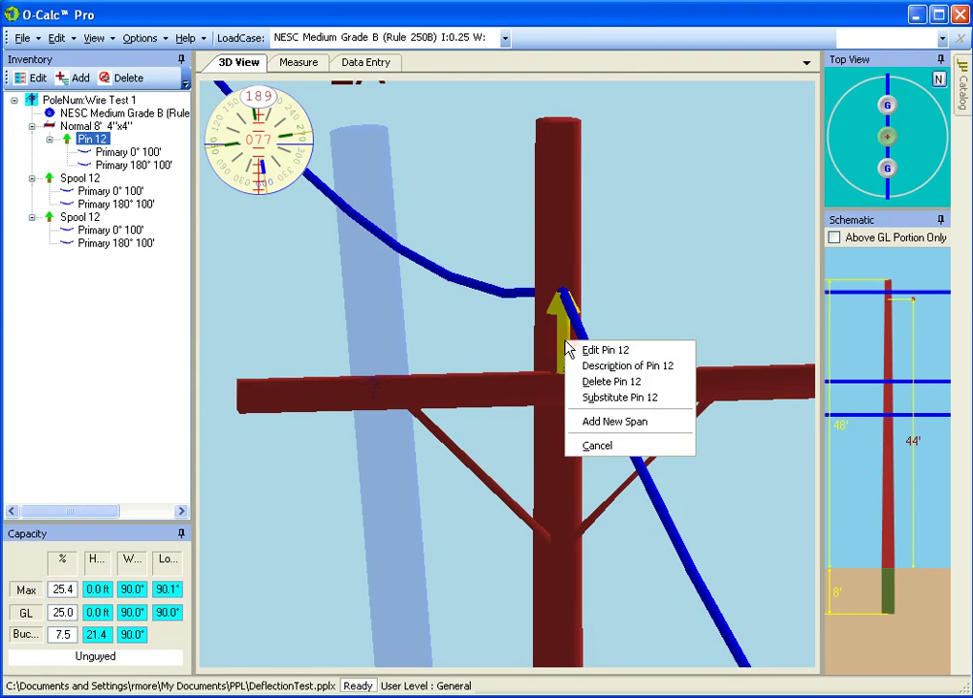
click(626, 351)
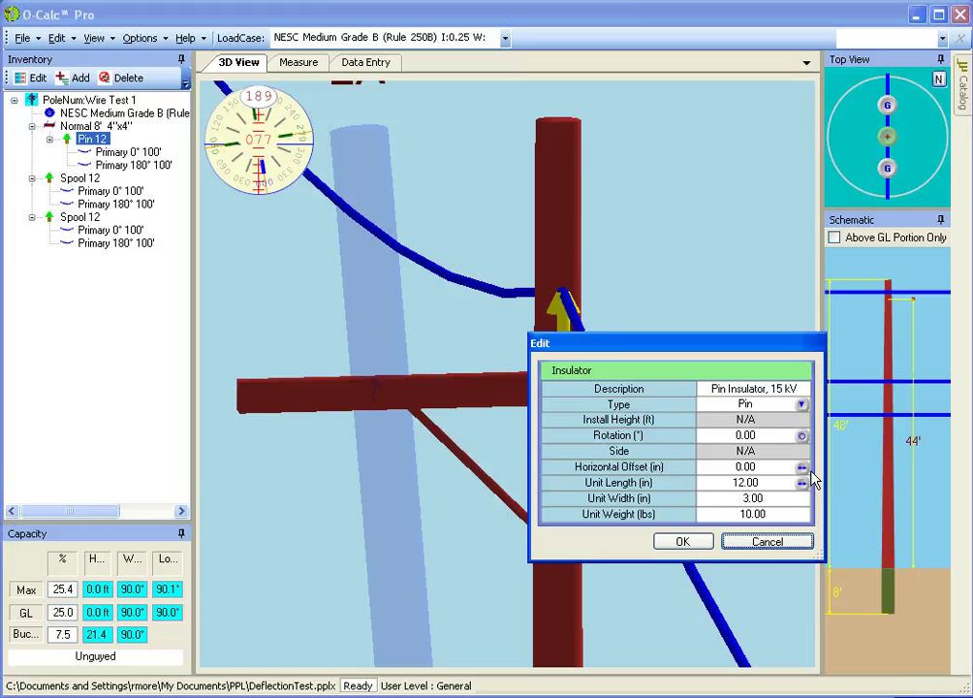
click(798, 468)
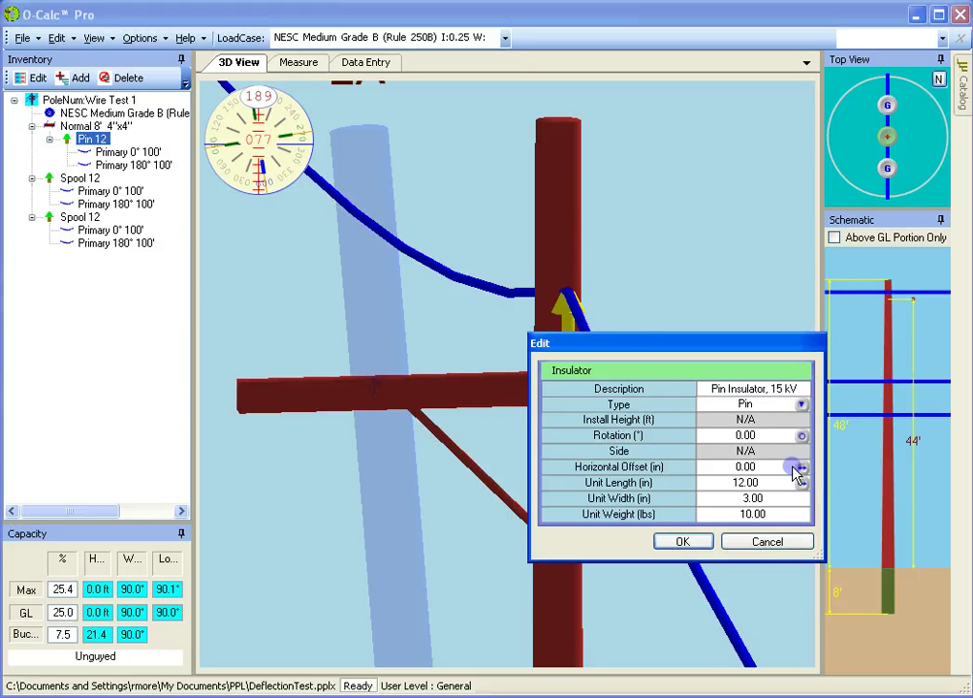
drag(795, 471, 765, 479)
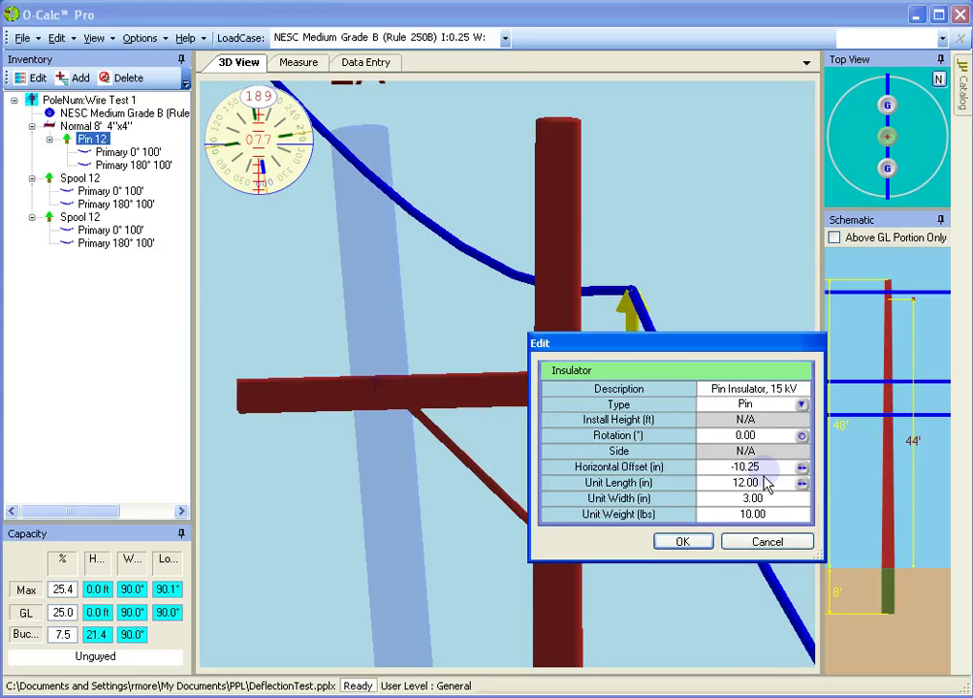
click(700, 547)
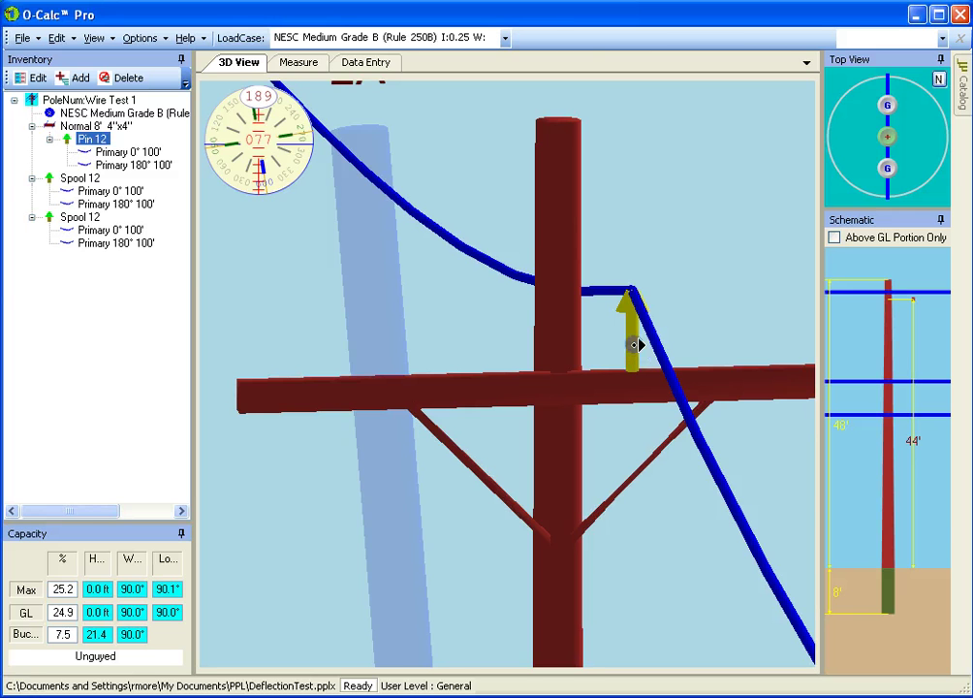
Step: Drag Pin 12 and its wire farther out along the crossarm, then select the crossarm
drag(635, 344, 686, 321)
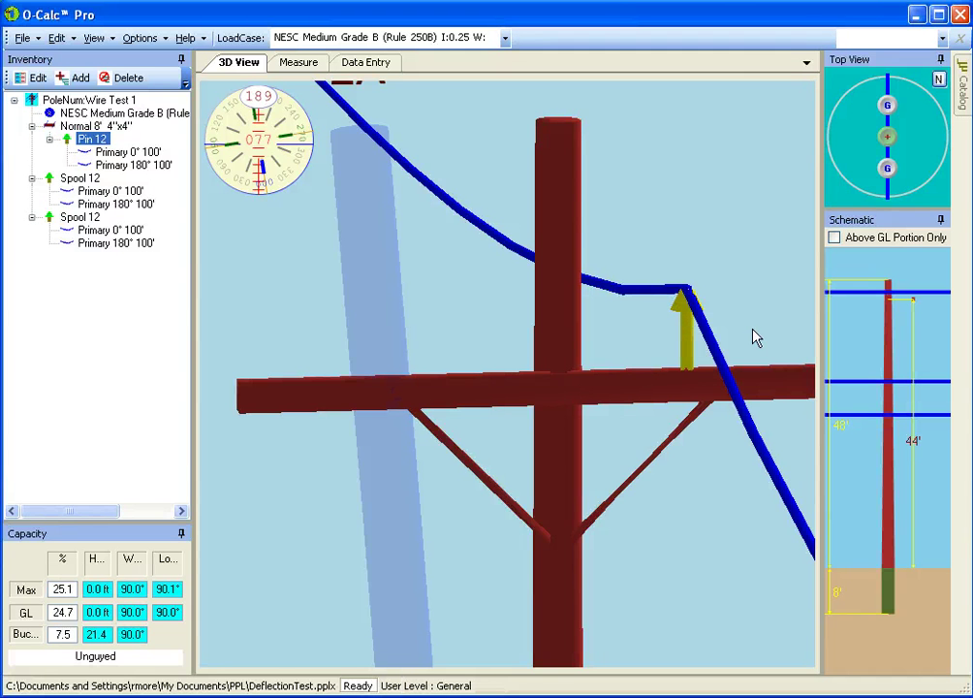
drag(770, 319, 412, 331)
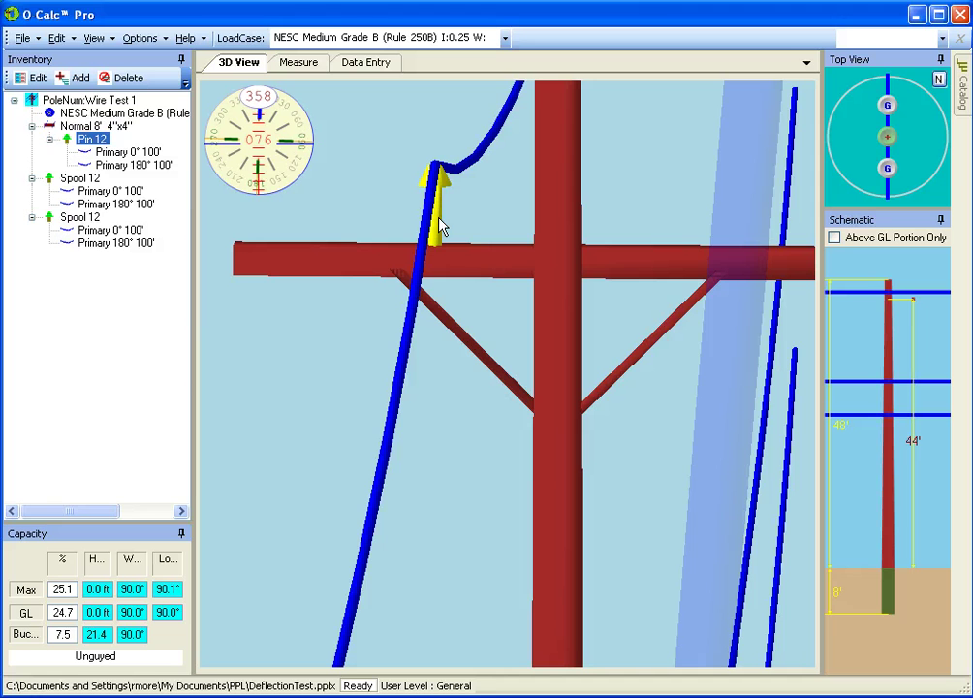
drag(449, 219, 391, 219)
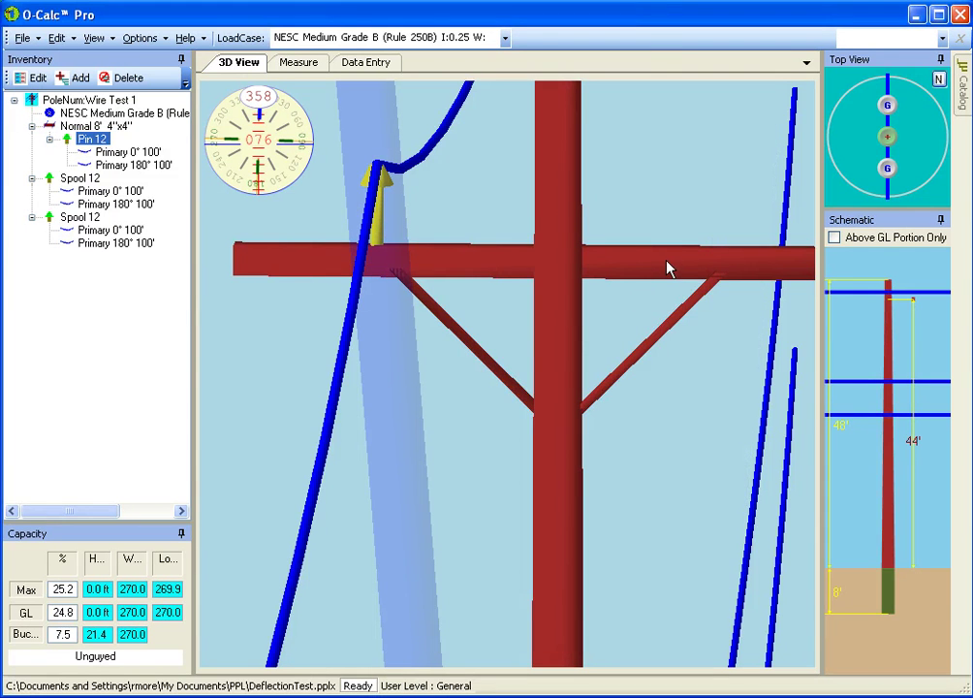
click(658, 259)
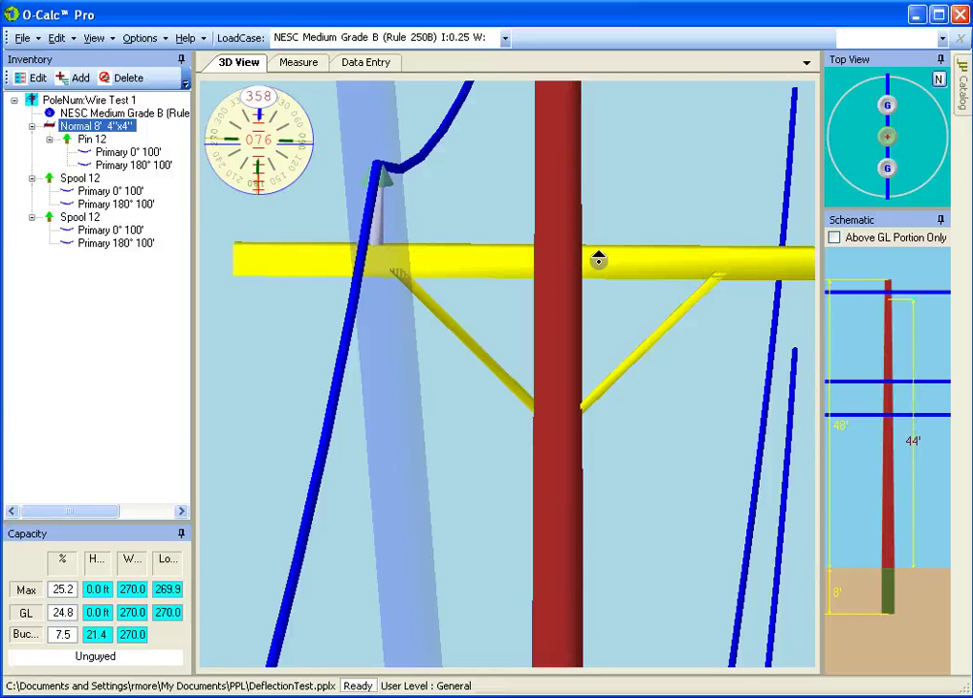
Step: Drag the yellow crossarm along the pole until it sits at 43'
drag(600, 267, 627, 361)
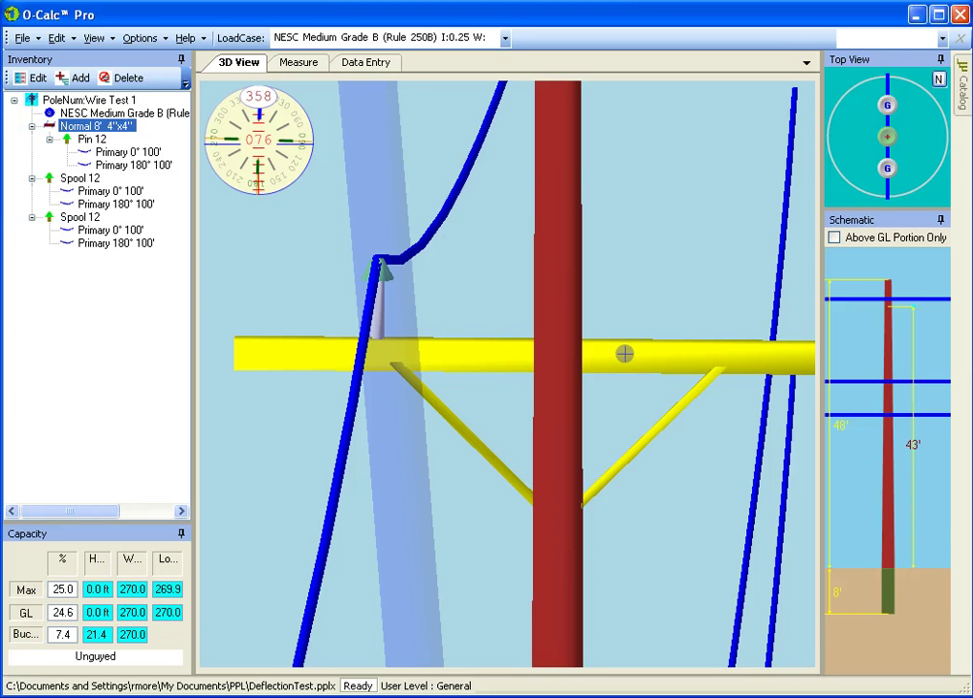
mouse_move(624, 354)
mouse_down()
mouse_move(613, 364)
mouse_move(556, 360)
mouse_move(686, 354)
mouse_move(606, 358)
mouse_move(625, 357)
mouse_up()
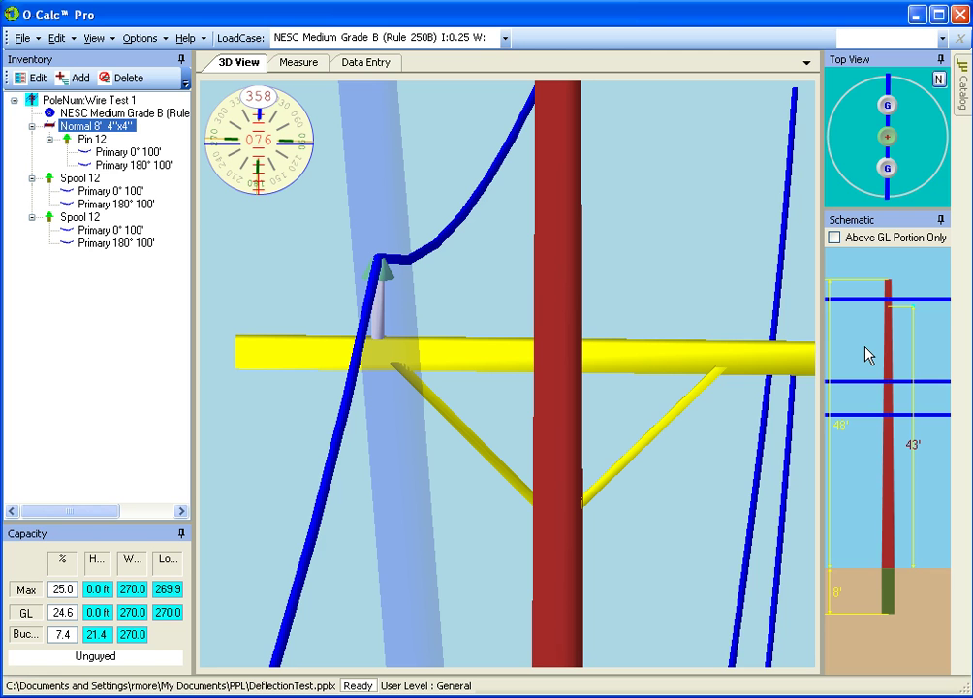
Step: Copy Pin 12 with its primaries to the crossarm's right end and push the first pin further left
click(962, 85)
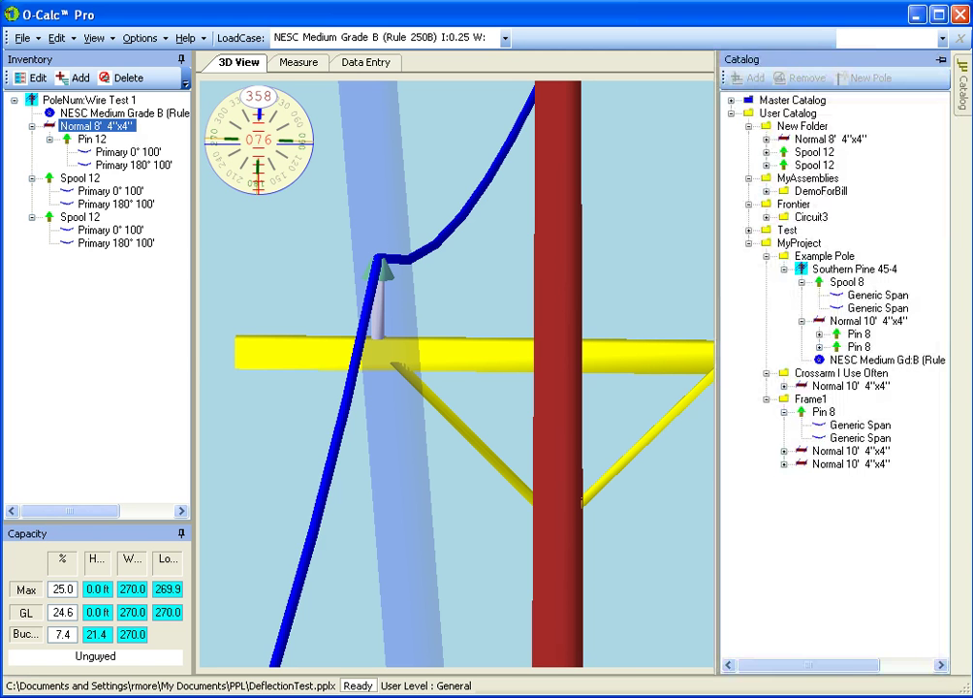
scroll(648, 382, down, 3)
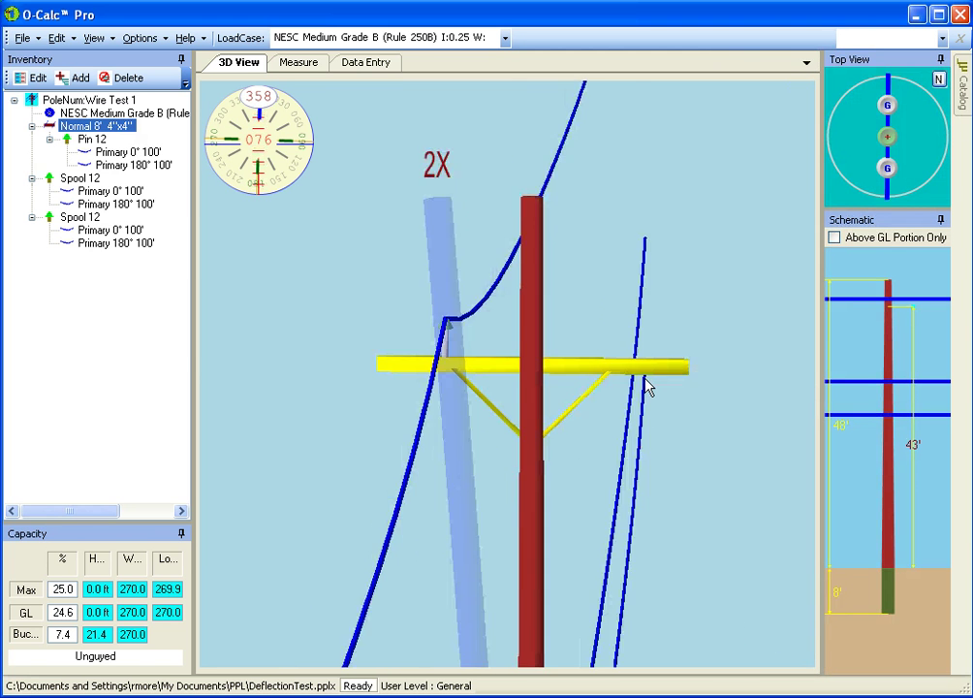
scroll(460, 359, up, 2)
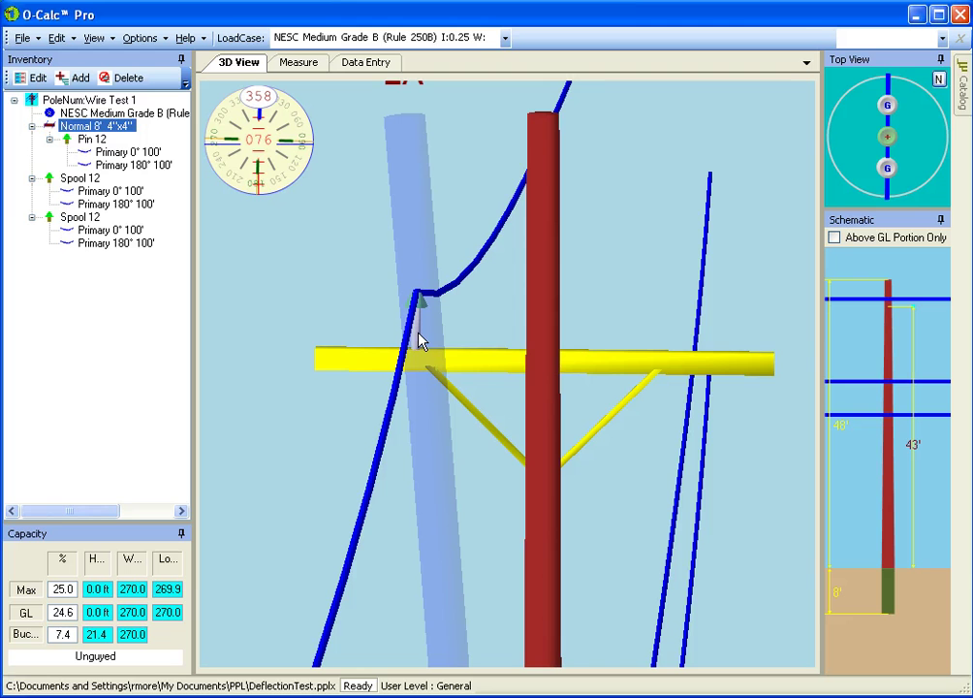
click(417, 332)
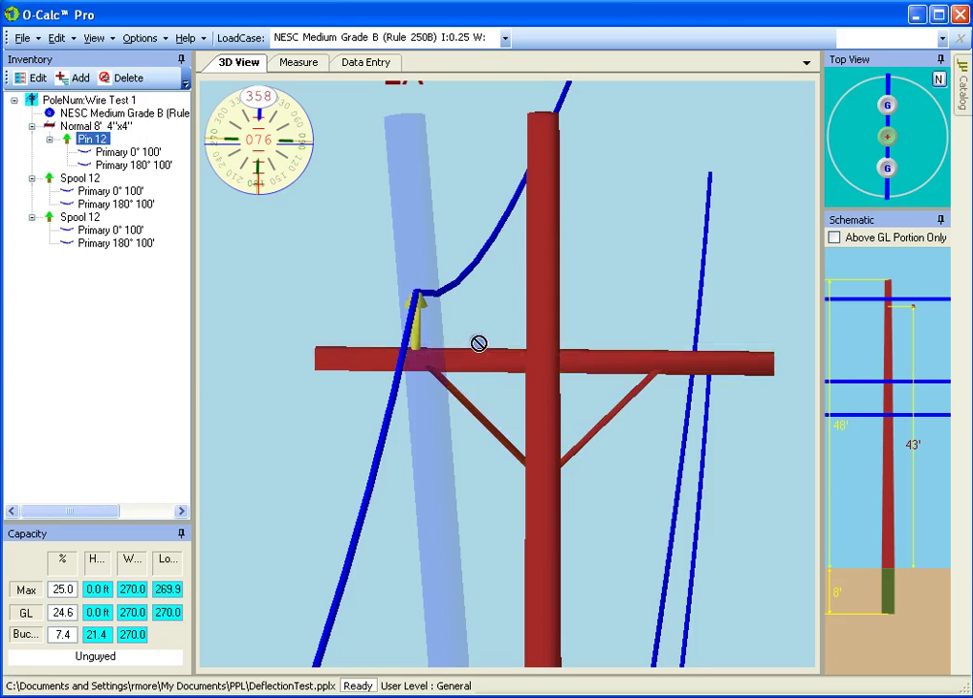
ctrl+drag(474, 371, 474, 371)
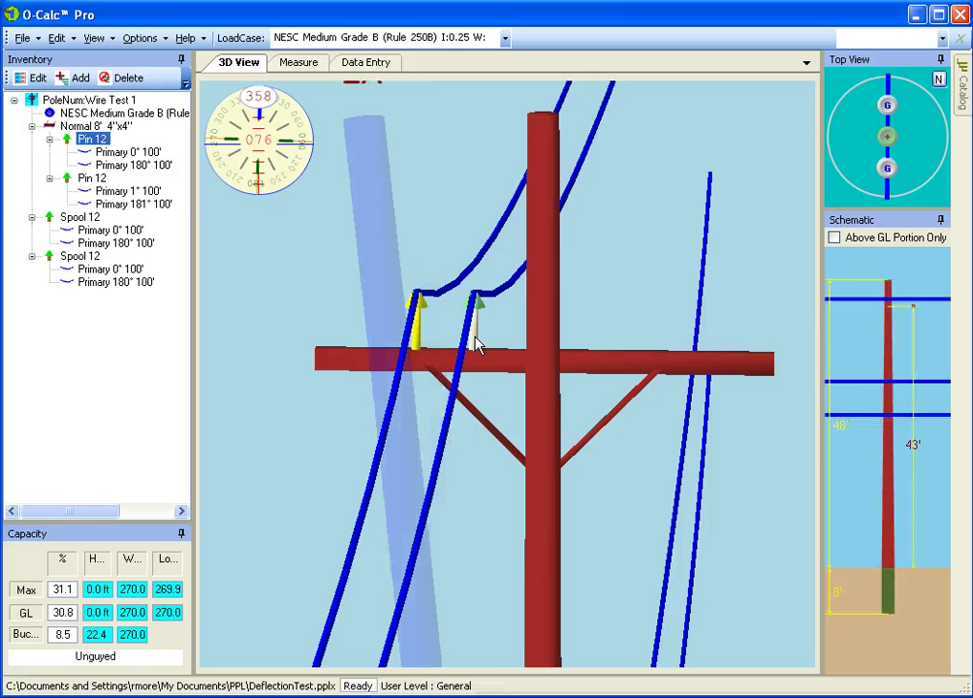
drag(476, 344, 722, 327)
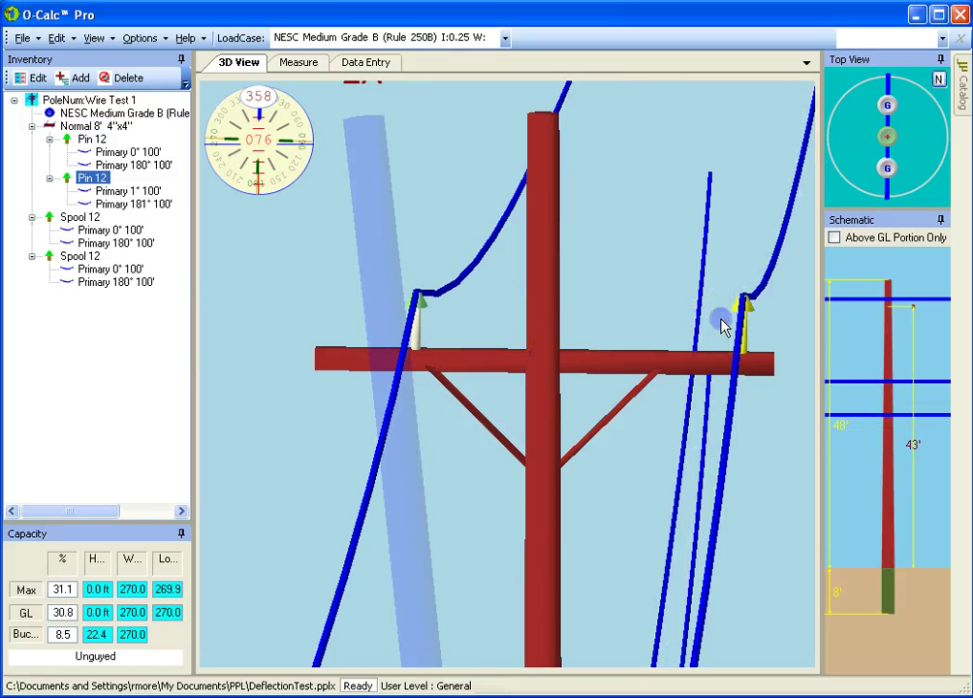
click(417, 325)
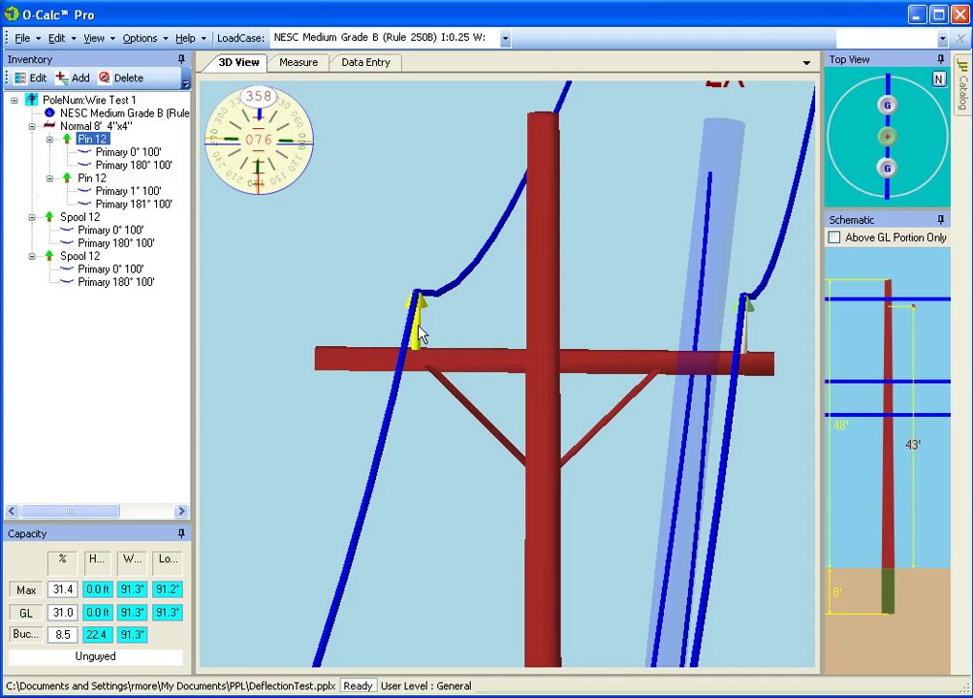
drag(417, 325, 539, 182)
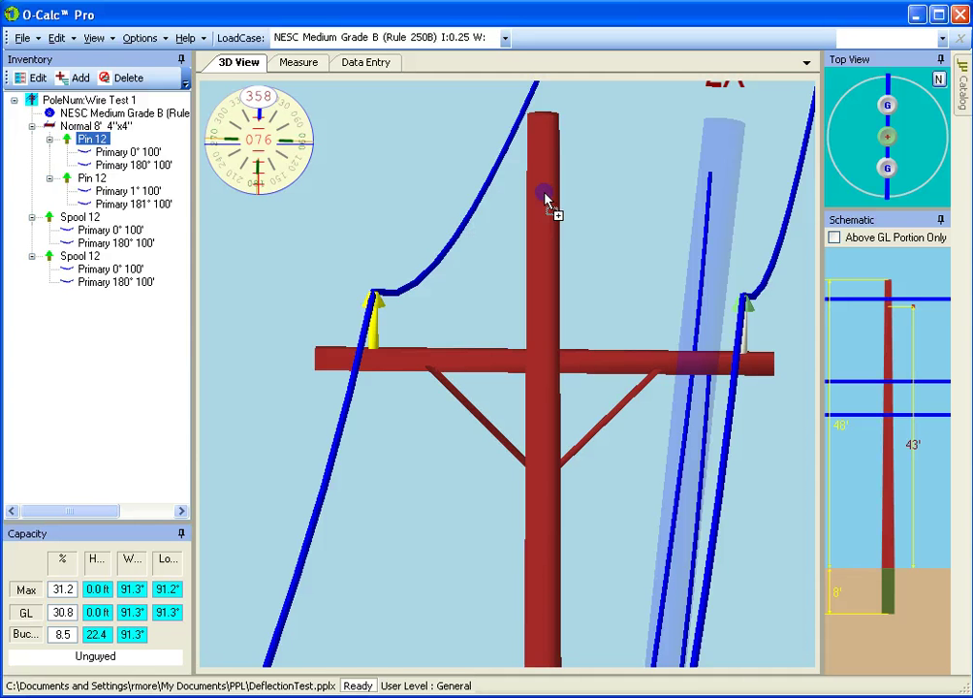
drag(545, 198, 545, 200)
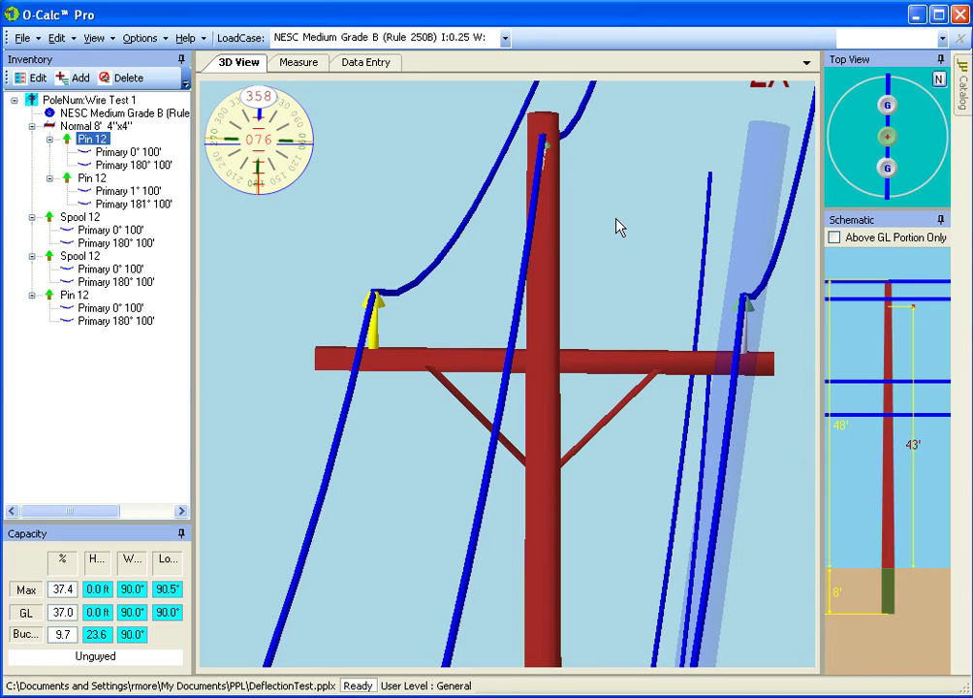
click(56, 39)
click(88, 79)
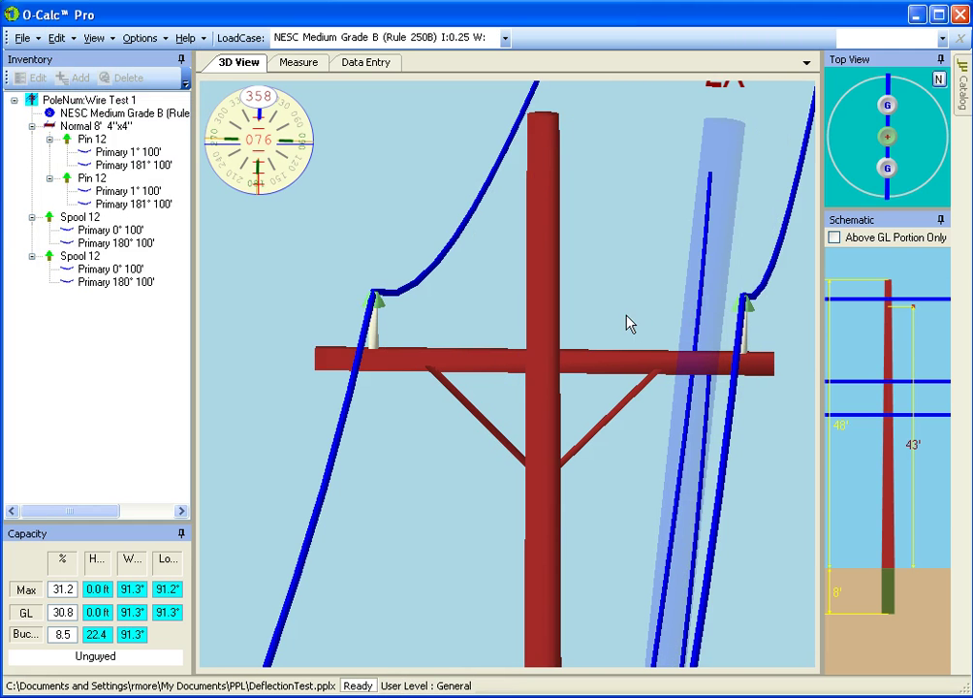
Step: Drop a copy of the pinned crossarm at 45', add a pole-top pin, and lower the original to 41'
click(610, 368)
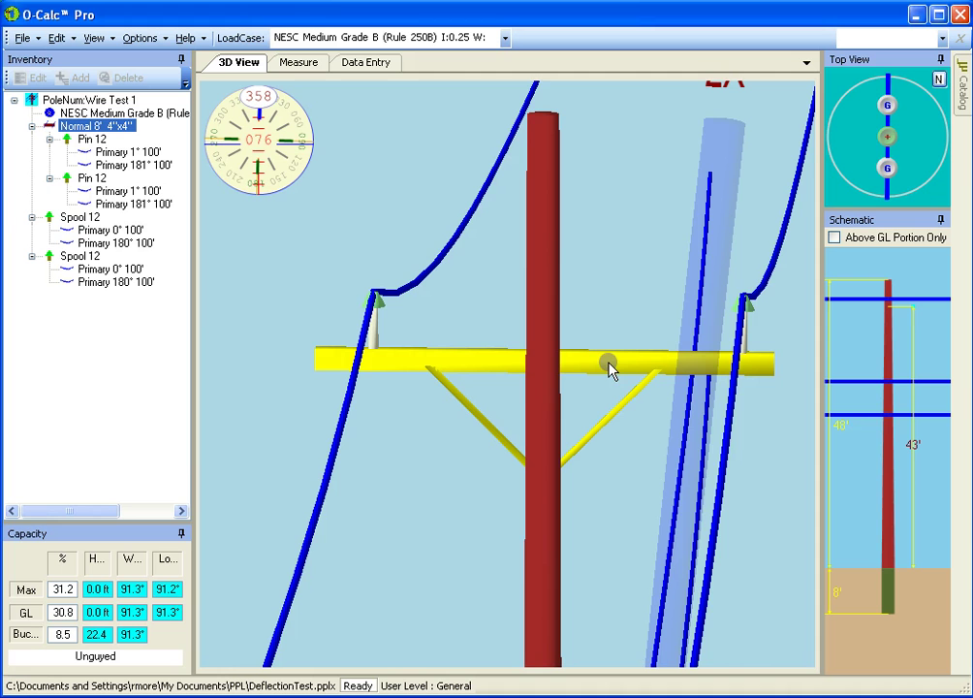
drag(609, 368, 565, 248)
drag(539, 248, 548, 254)
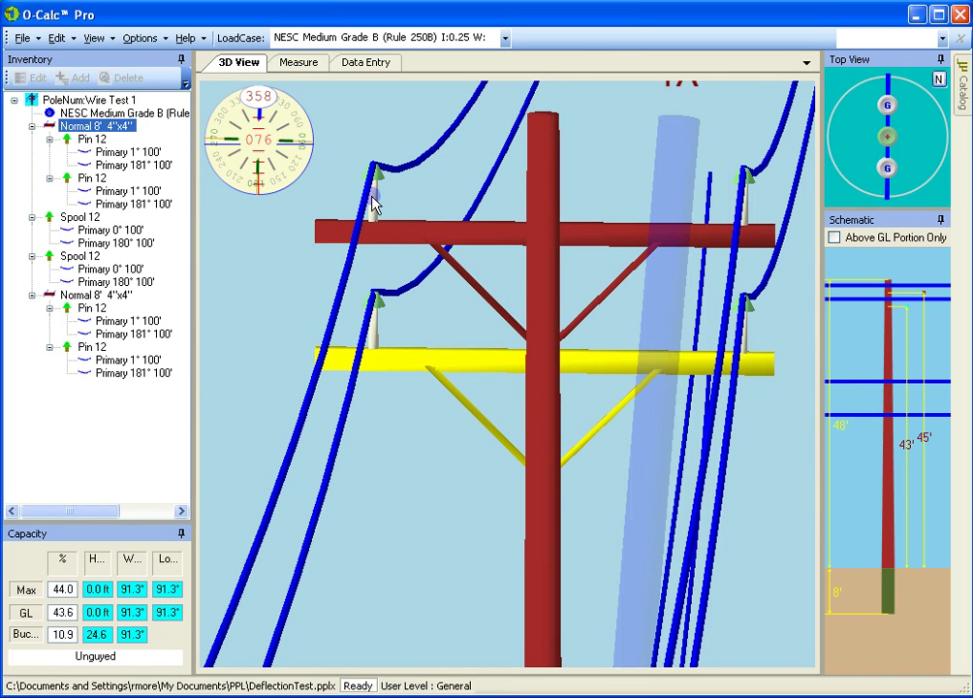
drag(373, 198, 46, 96)
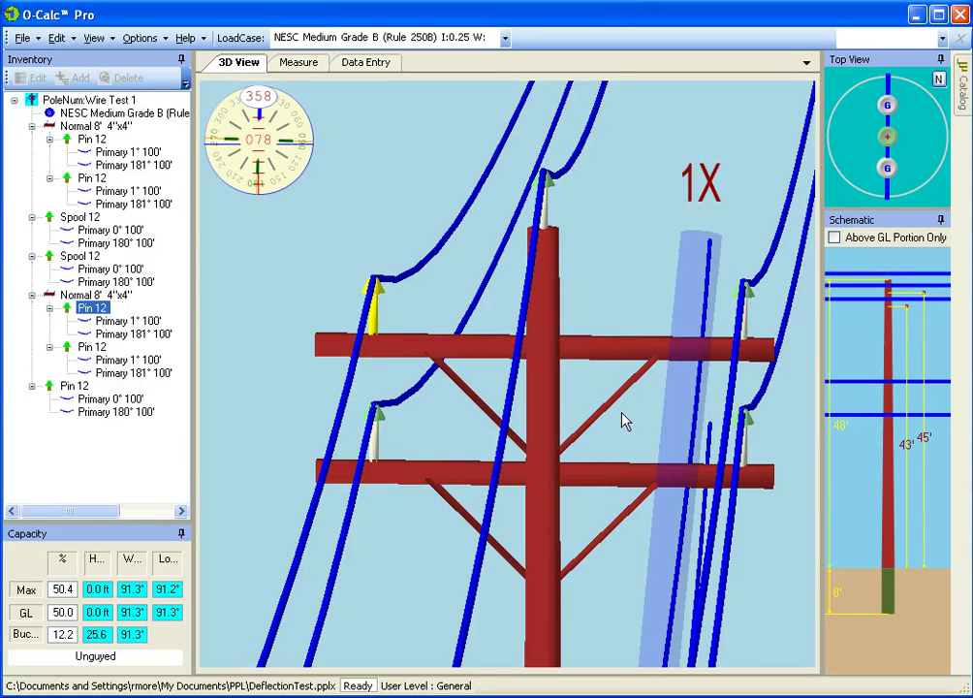
click(578, 480)
drag(578, 482, 579, 594)
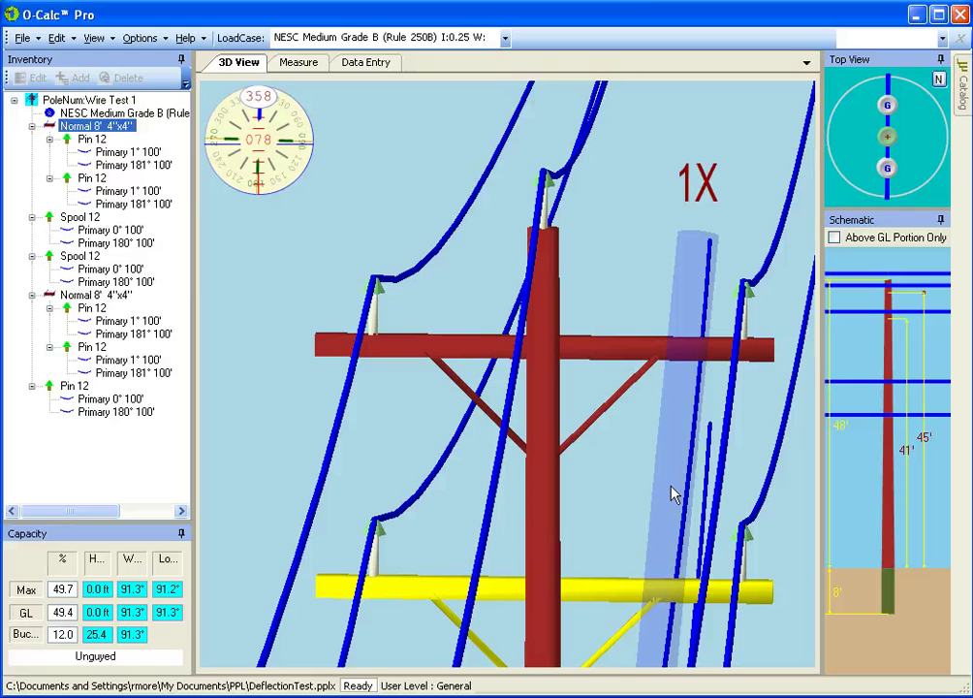
Step: Dismiss the pole's right-click menus and show the Catalog with its Master and User Catalog assemblies
right_click(555, 313)
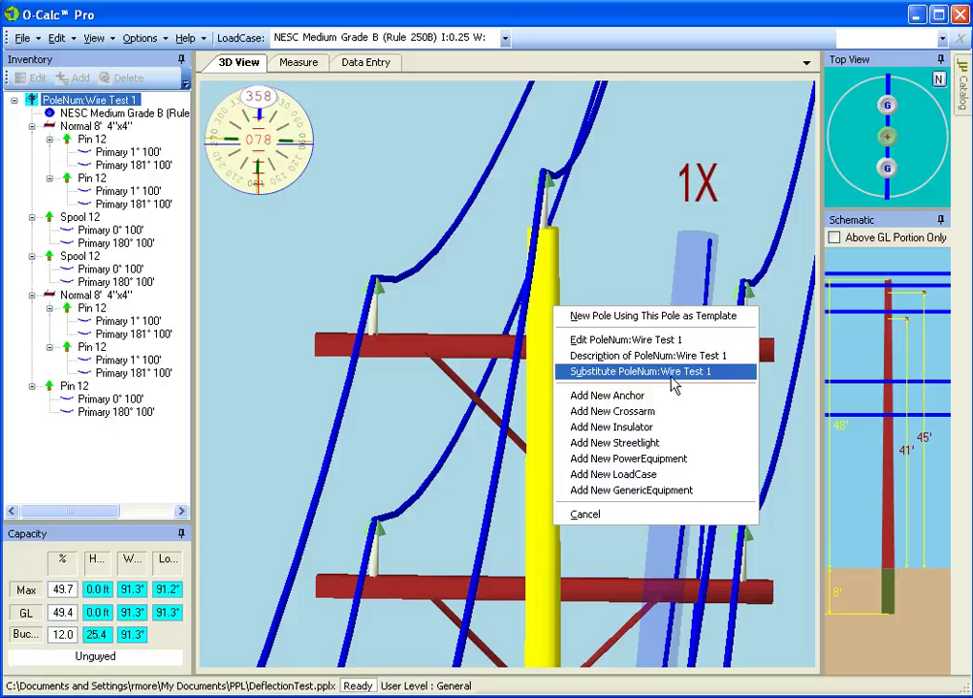
click(584, 516)
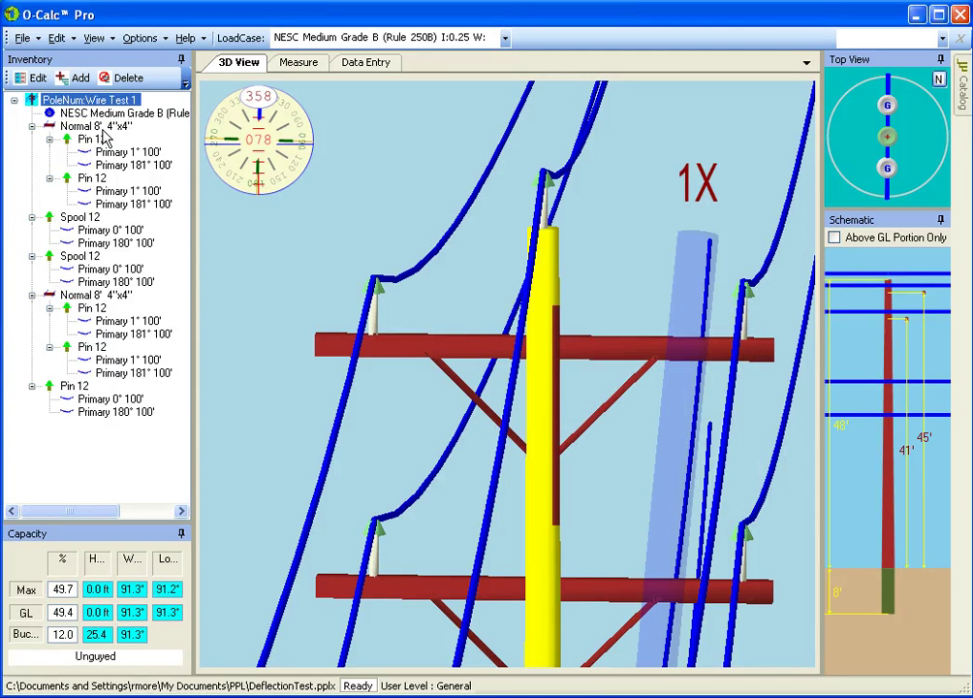
right_click(64, 101)
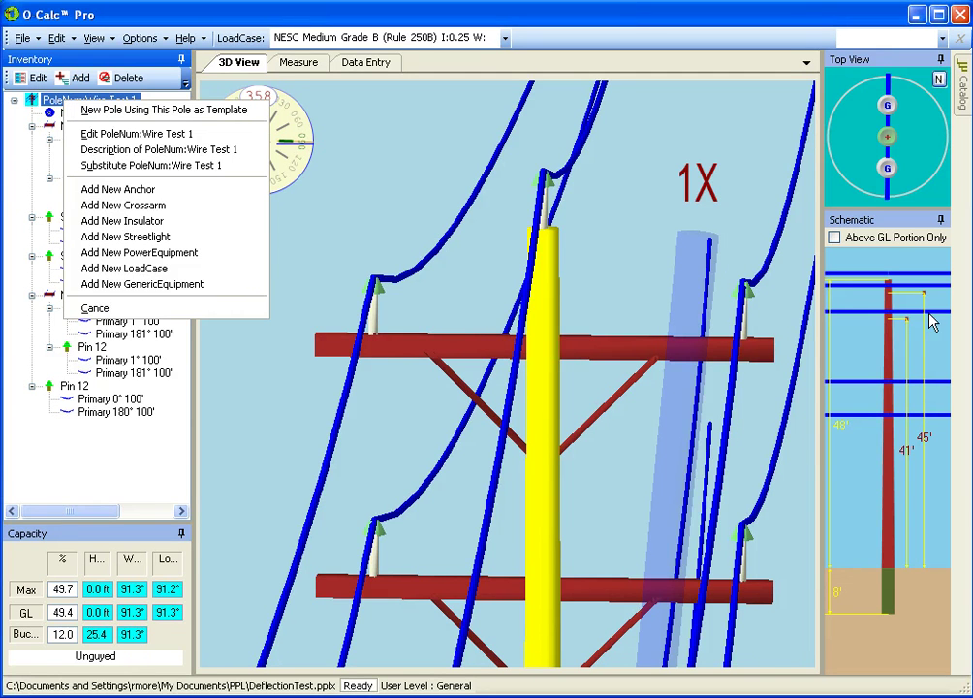
click(962, 85)
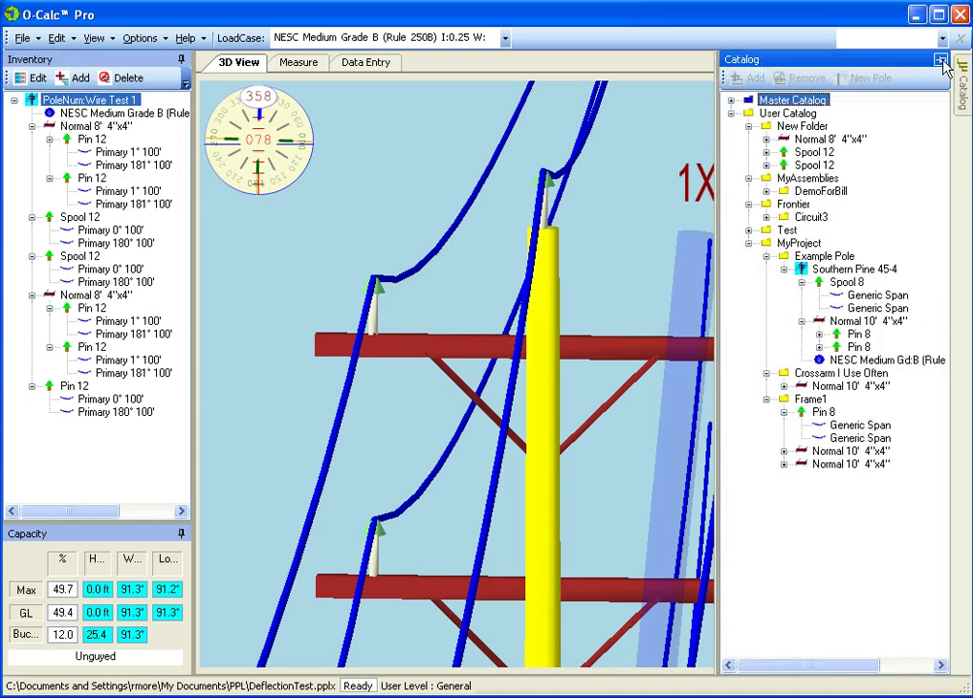
Step: Pin the Catalog beside the 3D View and auto-hide the Top View and Schematic panels
click(940, 59)
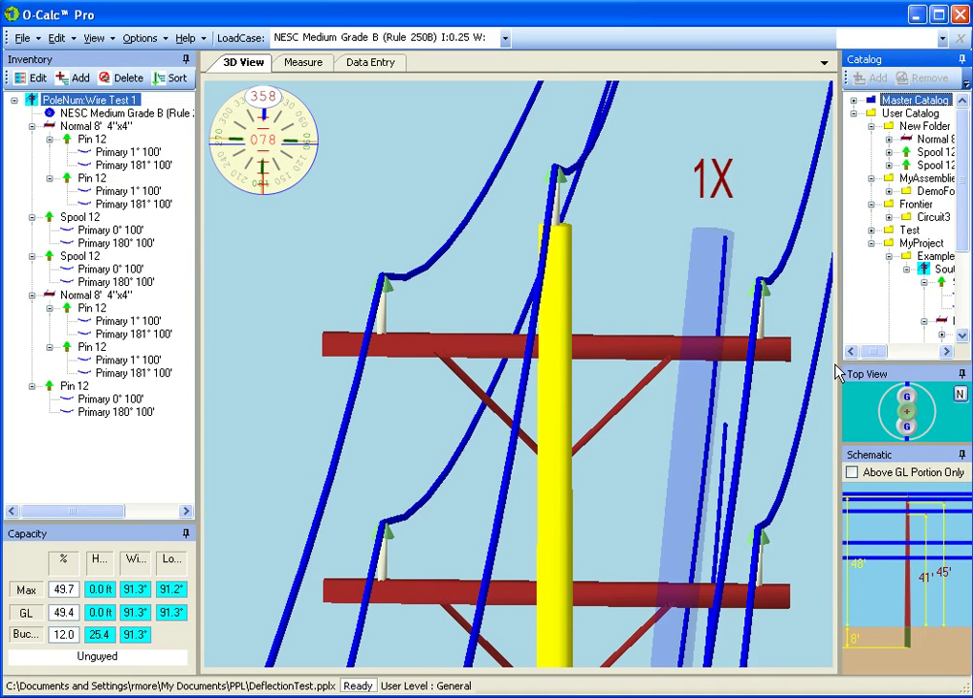
drag(903, 60, 557, 372)
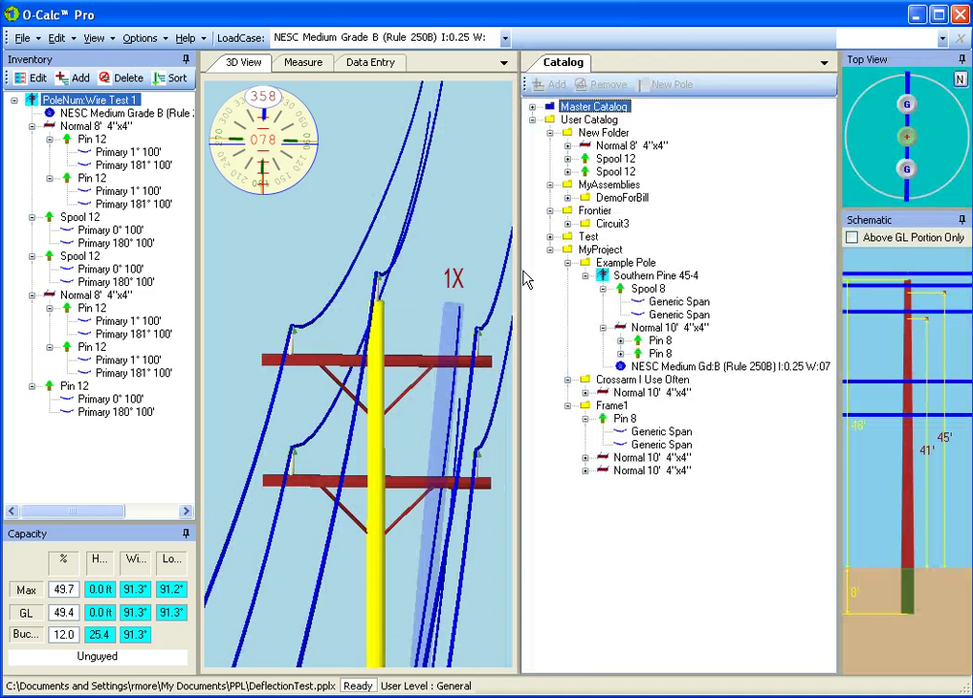
click(961, 59)
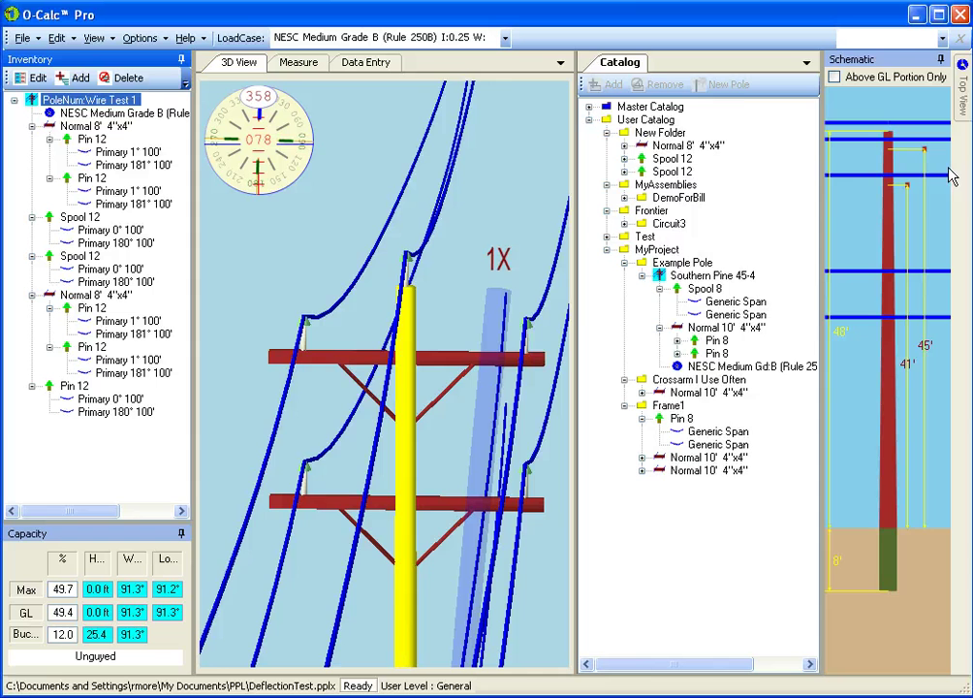
click(941, 60)
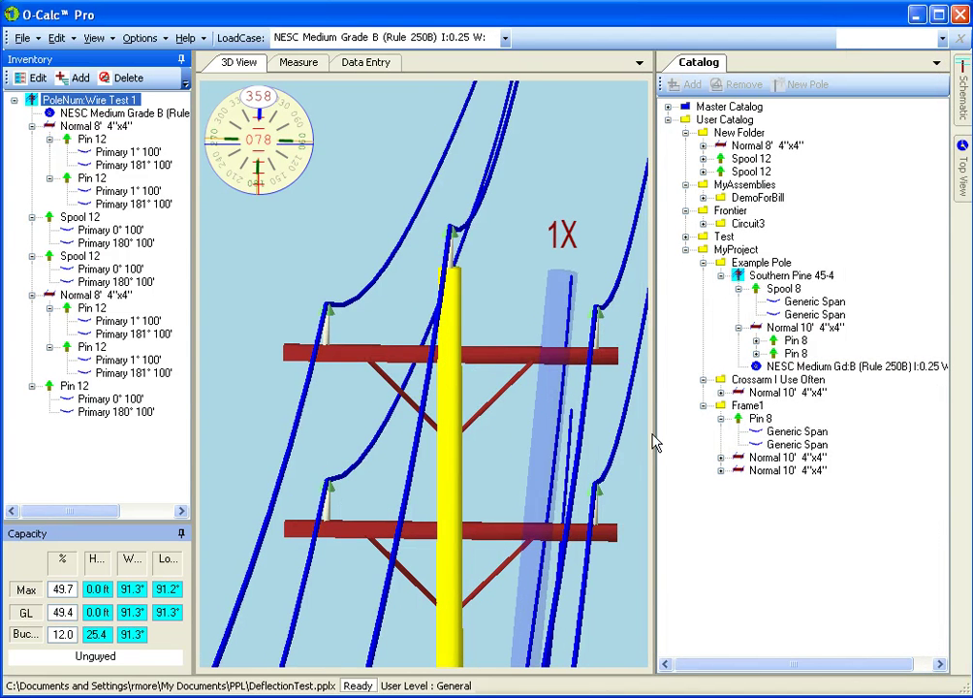
Step: Add a subfolder named 'Demo' under MyProject in the User Catalog
right_click(732, 250)
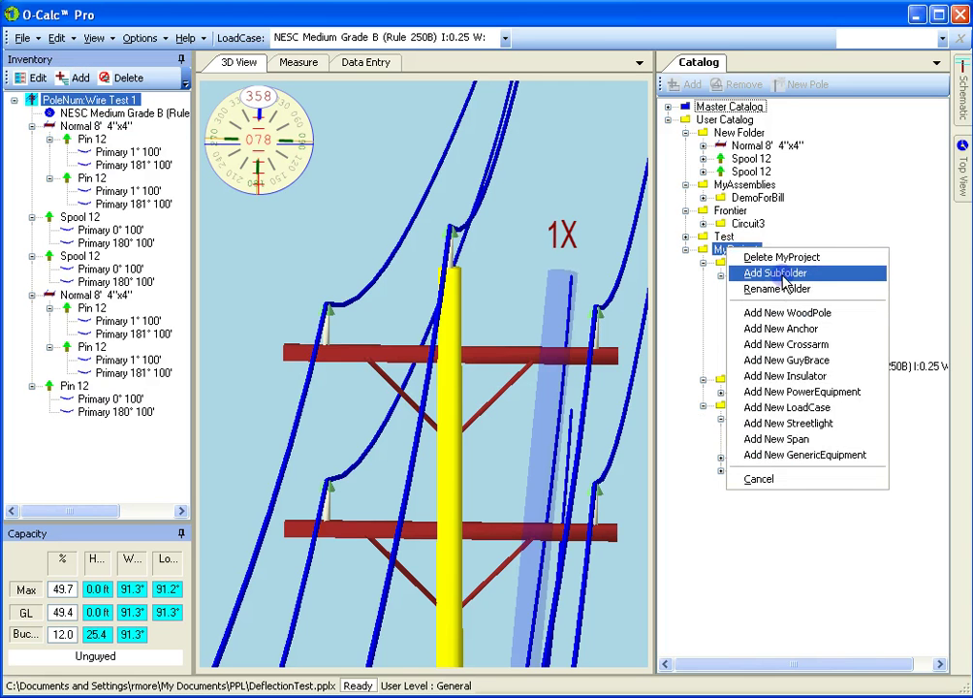
click(780, 274)
text(Demo)
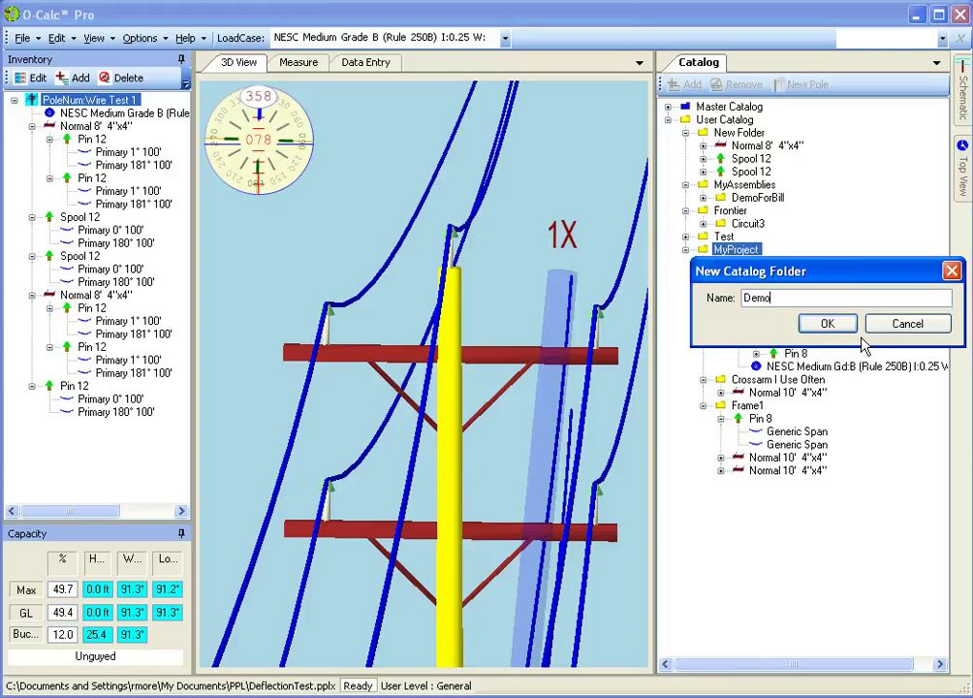
key(Return)
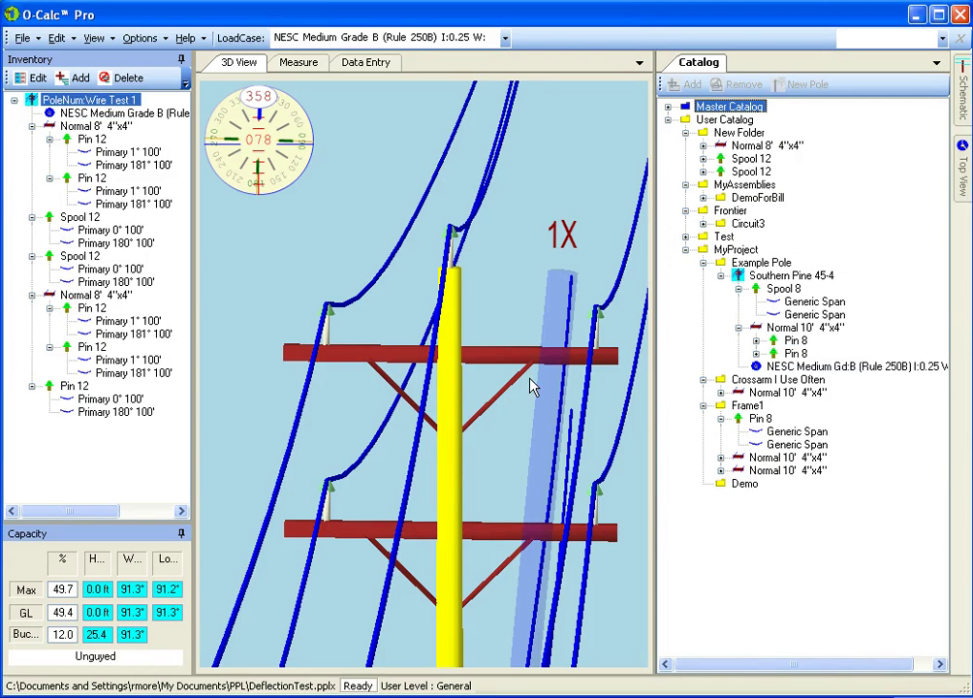
Step: Save the upper Normal 8' 4"x4" crossarm into the Demo catalog folder
drag(487, 364, 713, 495)
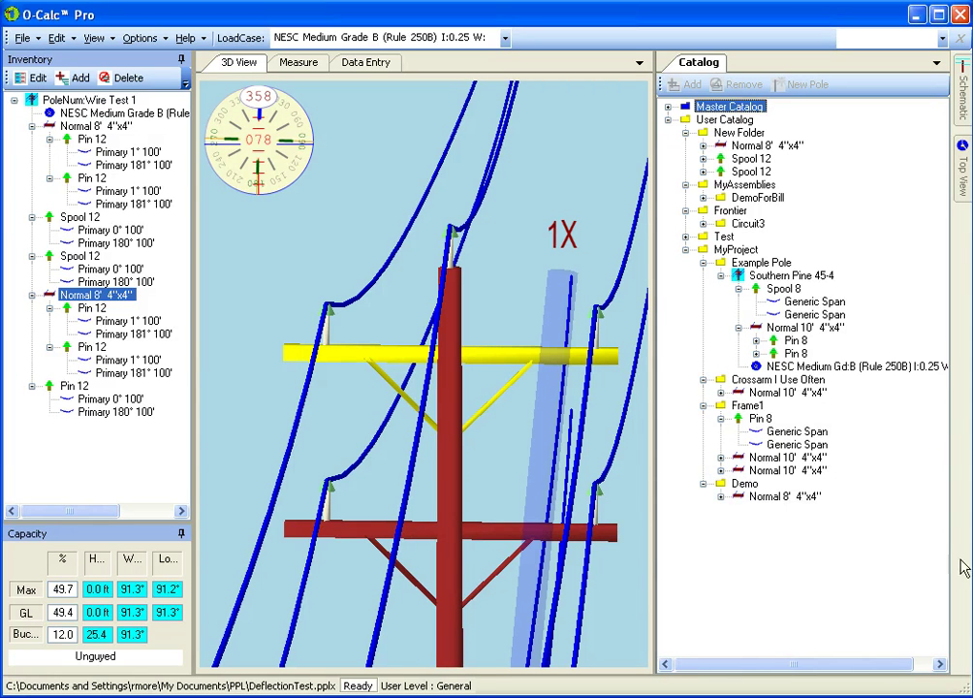
Step: Place a copy of the Demo crossarm lower down on the pole
drag(740, 504, 455, 652)
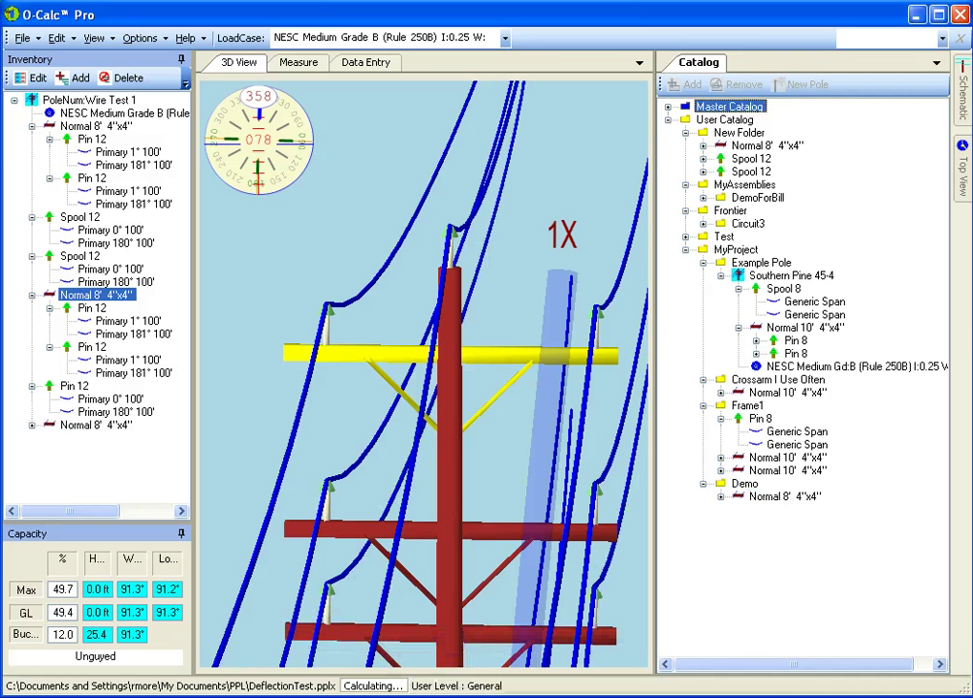